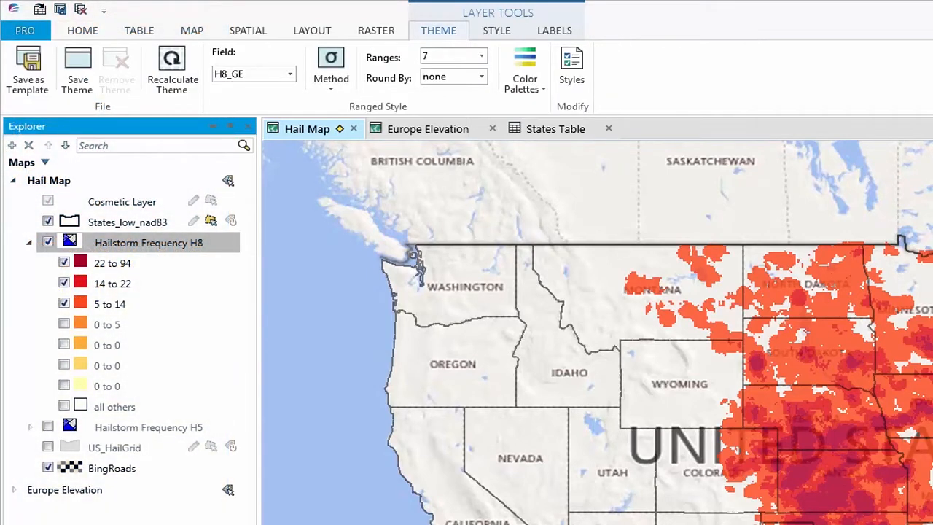
Select the States_low_nad83 layer, the Hail Map and the States Table in turn to examine how the ribbon follows the selection
{"action": "left_click", "coordinate": [127, 222]}
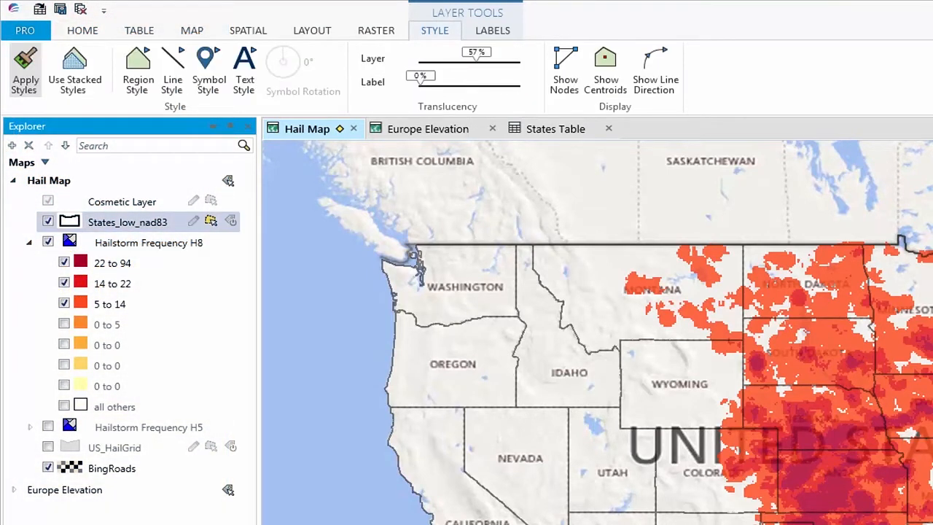
{"action": "left_click", "coordinate": [49, 181]}
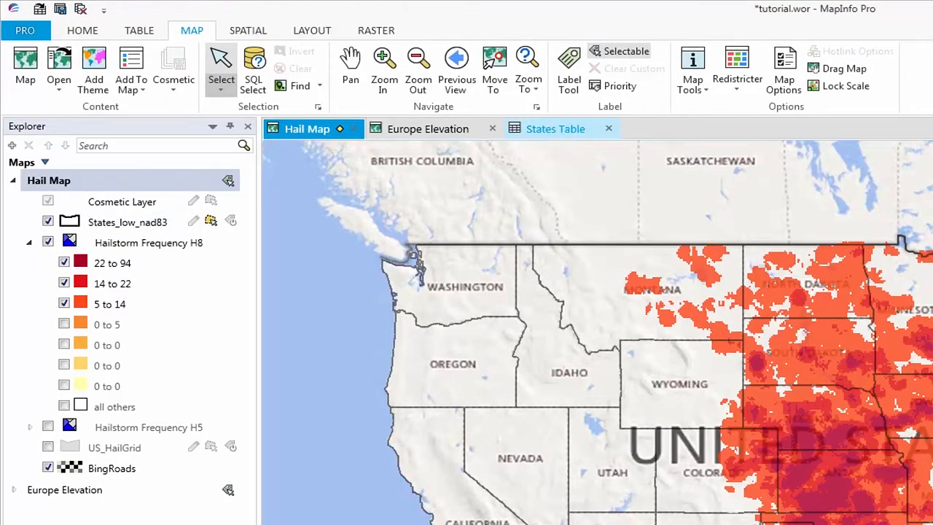
{"action": "left_click", "coordinate": [555, 128]}
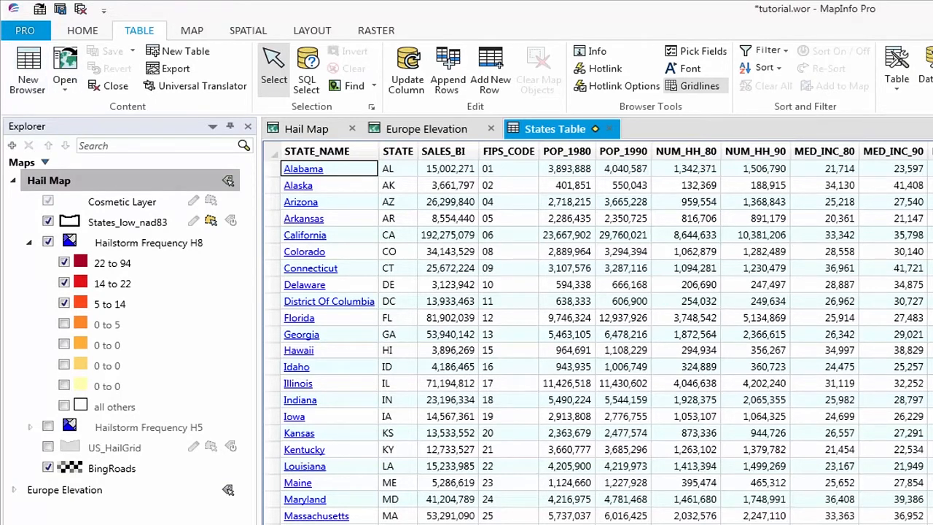
Set Ribbon Tab Switching to None in the Application preferences
{"action": "left_click", "coordinate": [25, 31]}
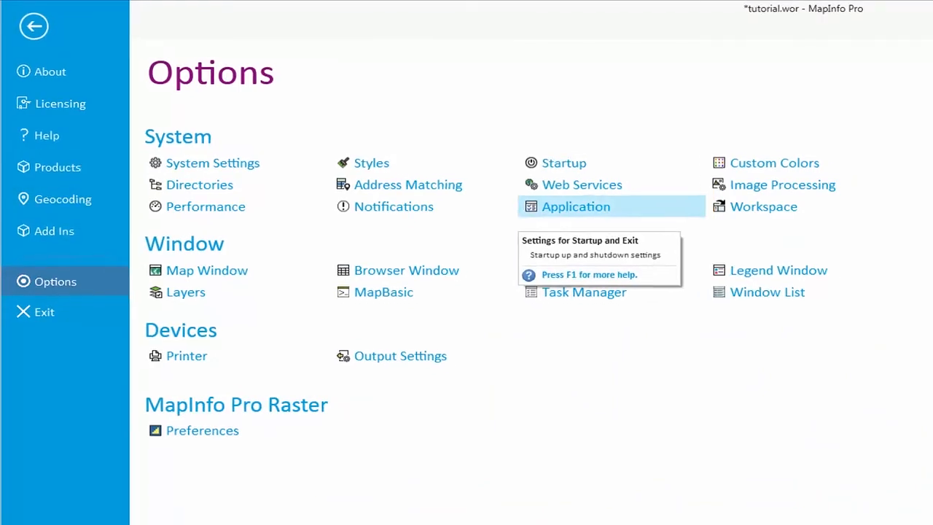
{"action": "left_click", "coordinate": [584, 209]}
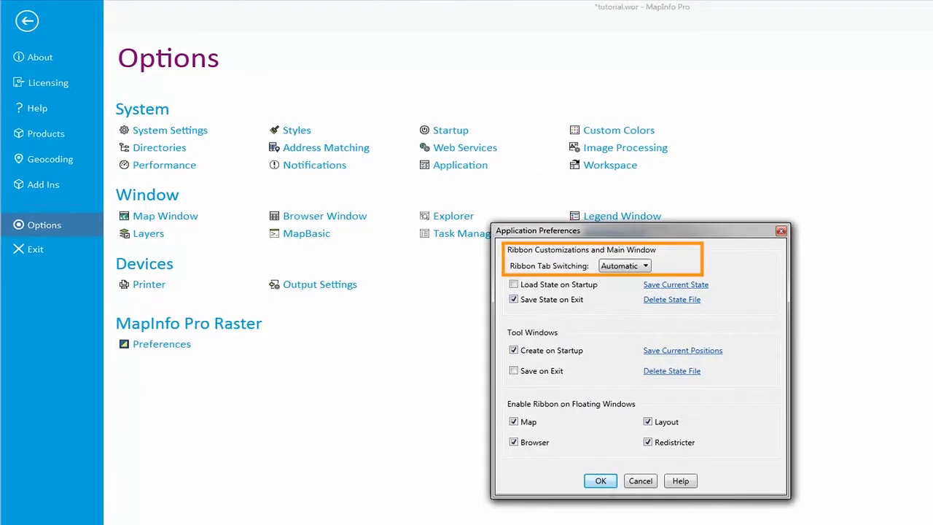
{"action": "left_click", "coordinate": [644, 266]}
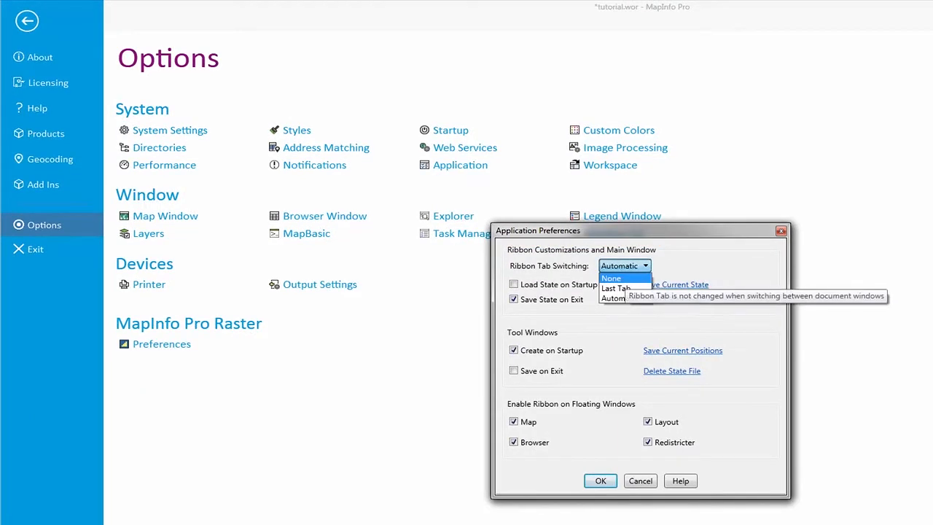
{"action": "left_click", "coordinate": [624, 278]}
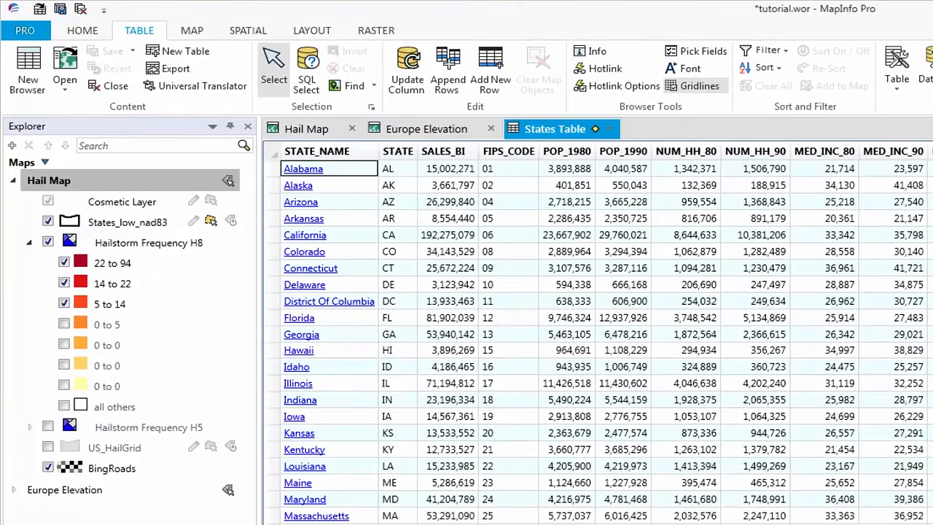
Select the Hailstorm Frequency H8, States_low_nad83 and Cosmetic layers, finishing on the Hail Map window, to check the ribbon's switching behaviour
{"action": "left_click", "coordinate": [149, 243]}
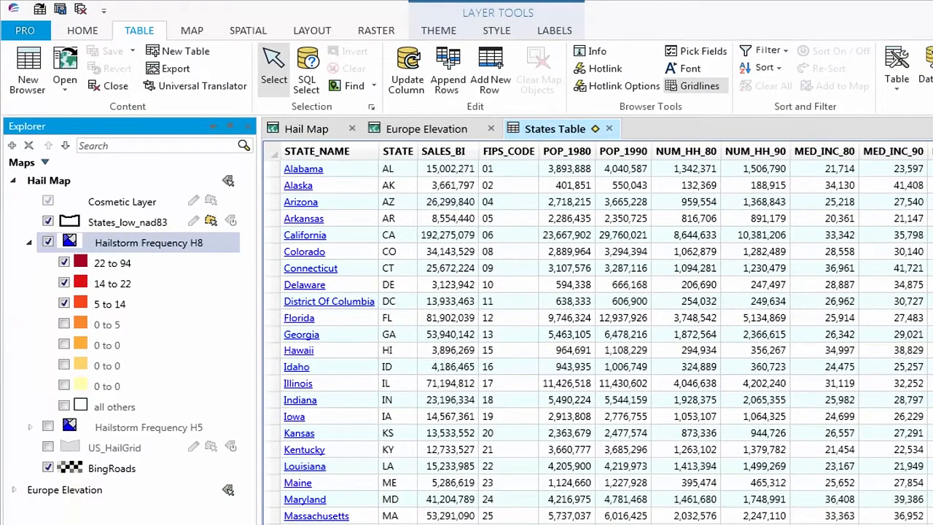
{"action": "left_click", "coordinate": [128, 222]}
{"action": "left_click", "coordinate": [122, 202]}
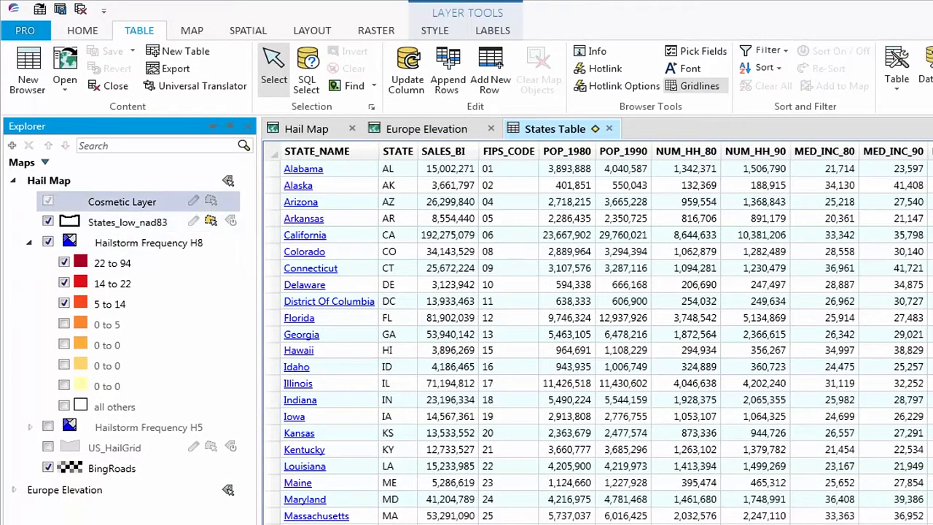
{"action": "left_click", "coordinate": [148, 243]}
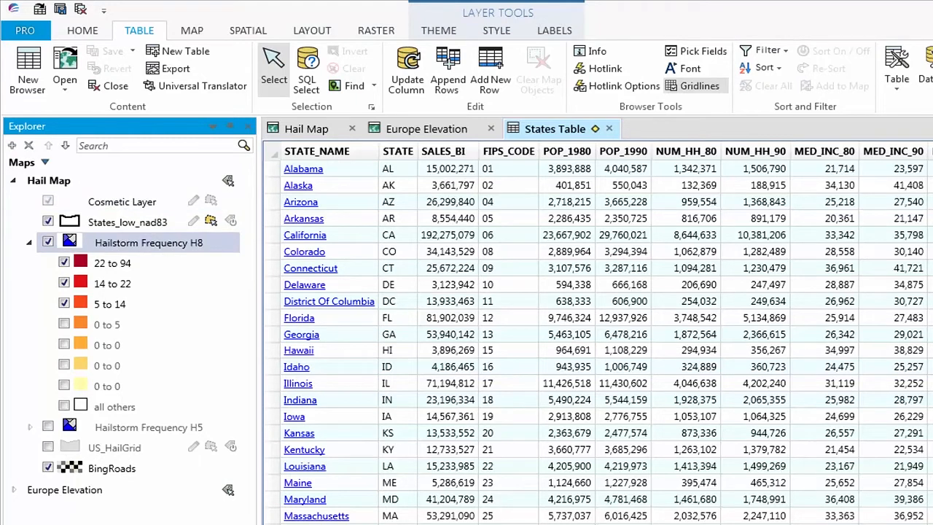
{"action": "left_click", "coordinate": [307, 128]}
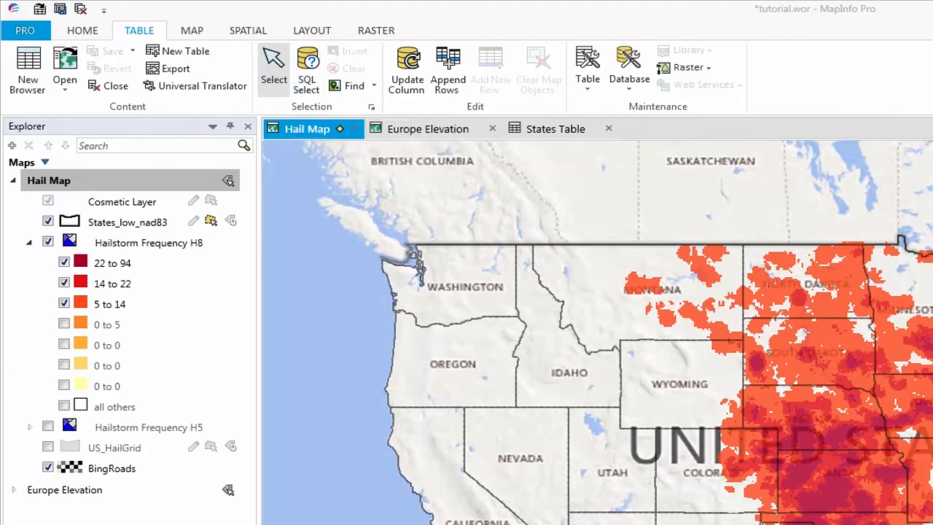
Add SQL Select to the Quick Access Toolbar and show that toolbar below the ribbon
{"action": "right_click", "coordinate": [306, 64]}
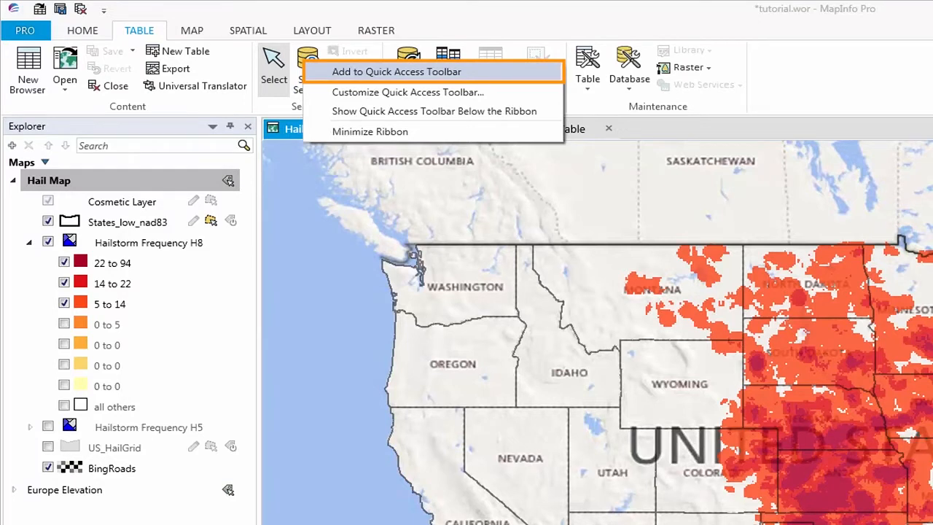
{"action": "key", "text": "Return"}
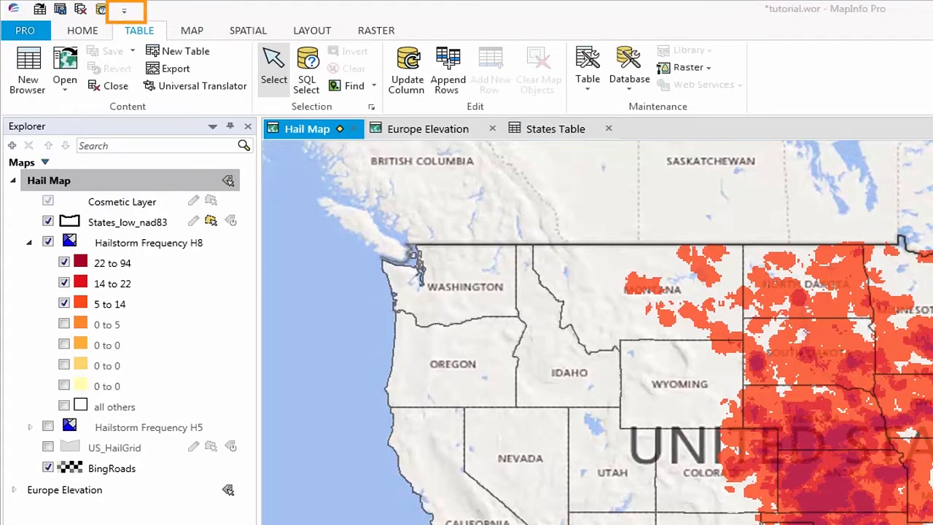
{"action": "left_click", "coordinate": [124, 10]}
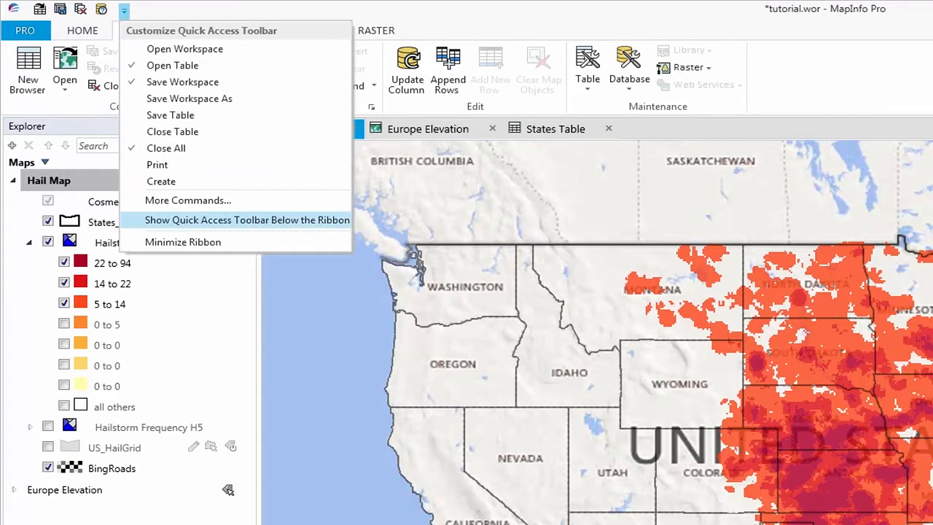
{"action": "left_click", "coordinate": [219, 220]}
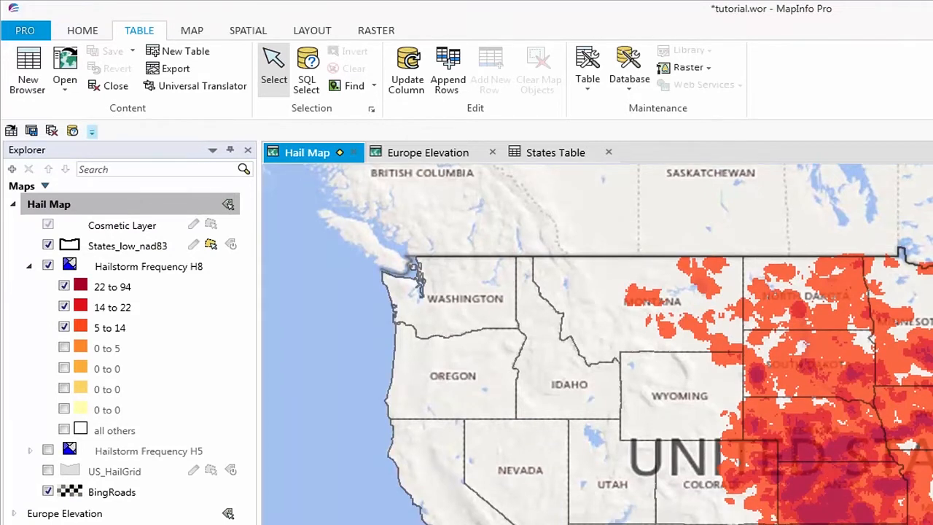
Reorder the Quick Access Toolbar commands so SQL Select comes directly after Open Table
{"action": "left_click", "coordinate": [92, 131]}
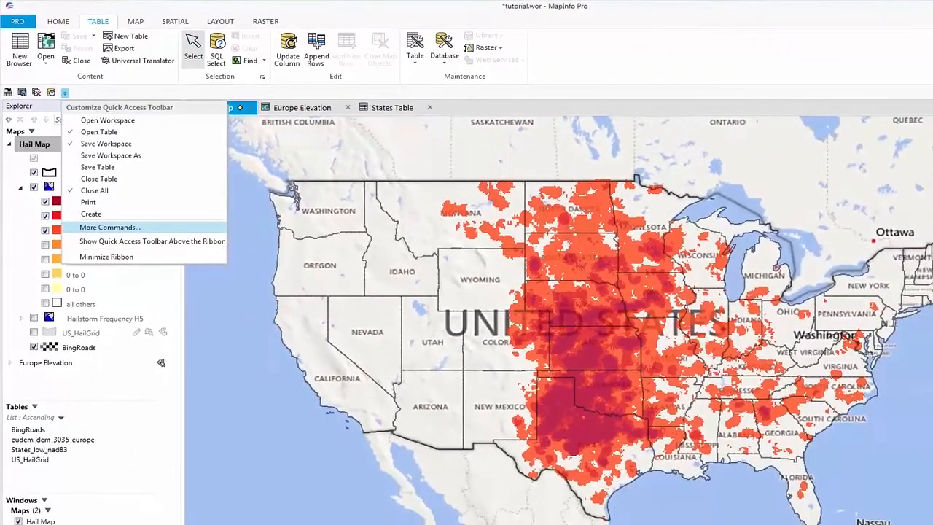
{"action": "left_click", "coordinate": [156, 322]}
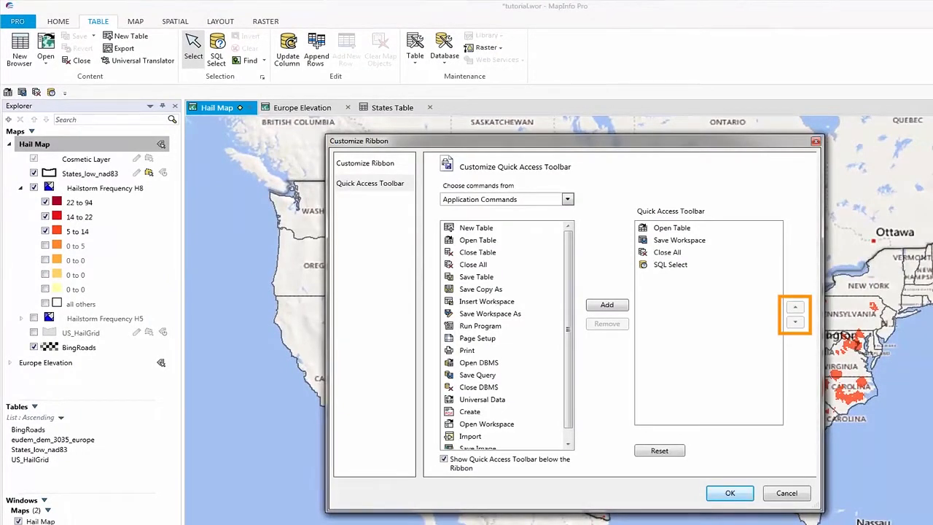
{"action": "left_click", "coordinate": [672, 228]}
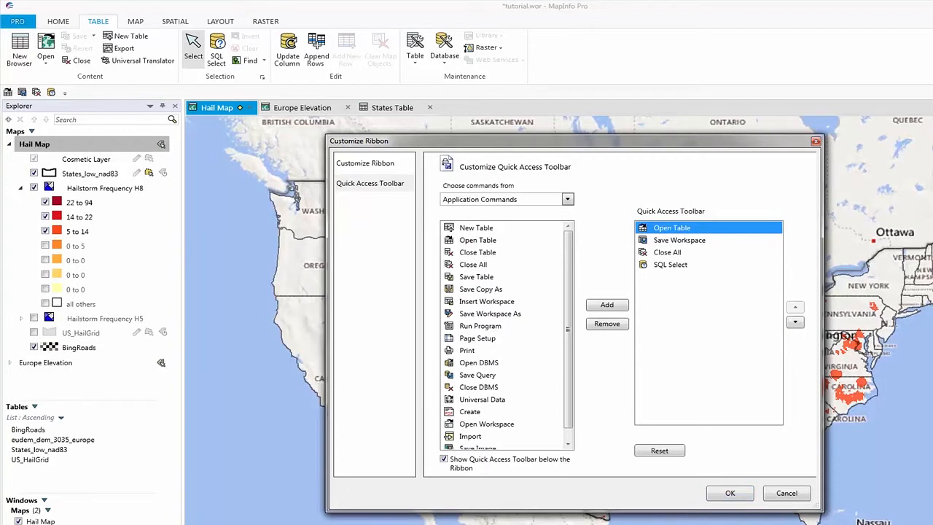
{"action": "left_click", "coordinate": [671, 264]}
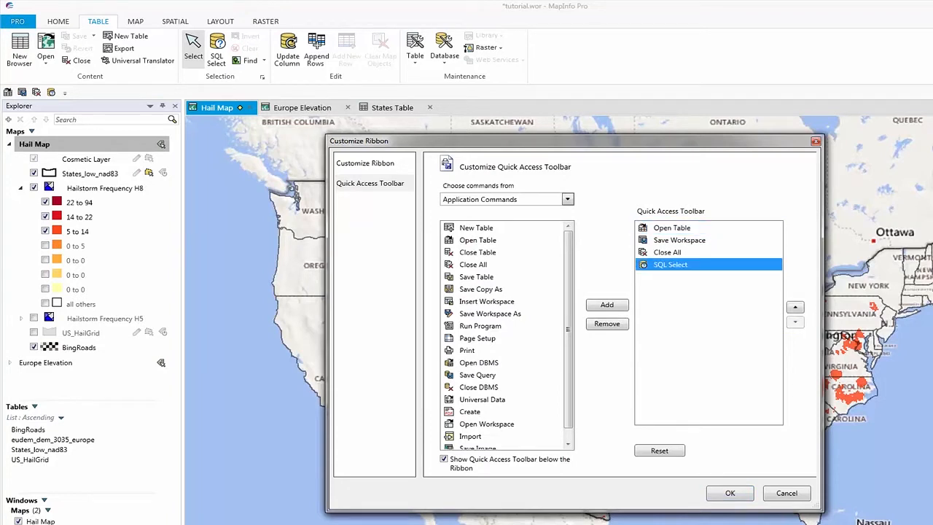
{"action": "left_click", "coordinate": [796, 307]}
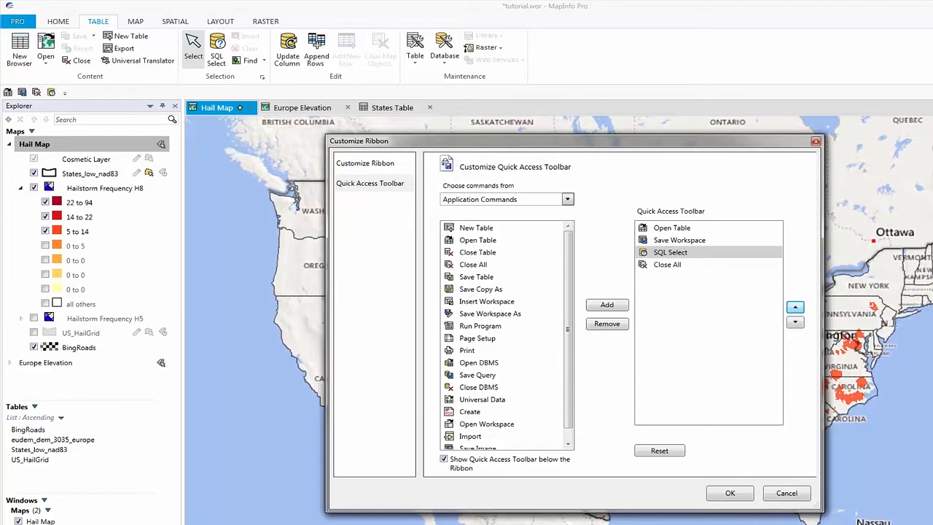
{"action": "left_click", "coordinate": [795, 307]}
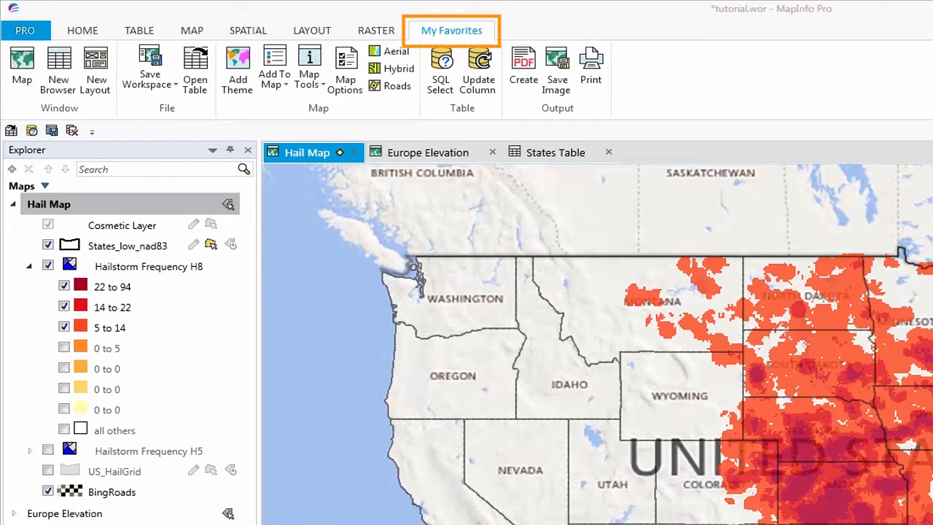
Delete the custom My Favorites tab from the ribbon and apply the customization
{"action": "left_click", "coordinate": [92, 130]}
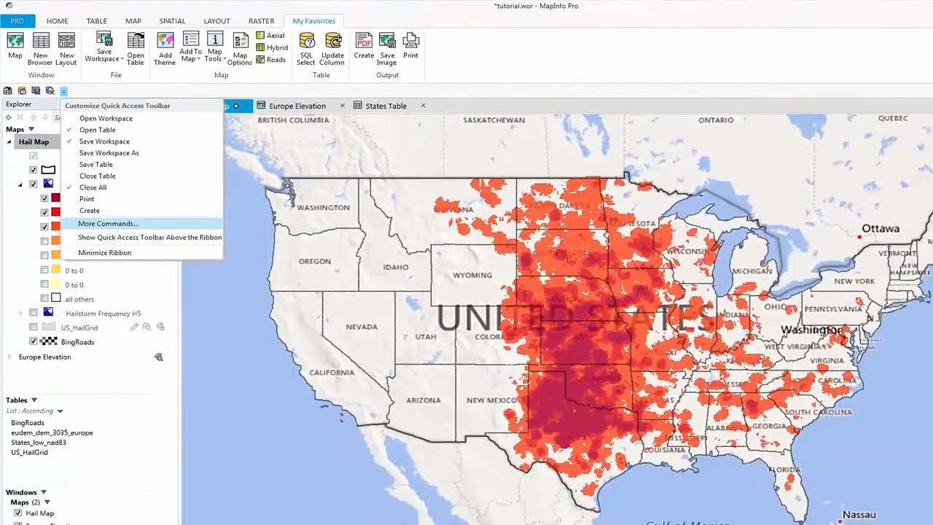
{"action": "left_click", "coordinate": [131, 270]}
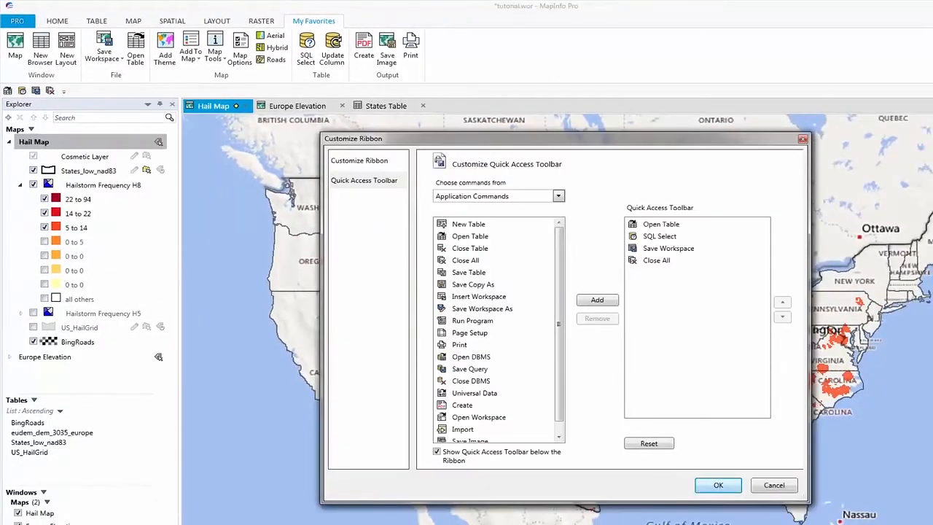
{"action": "left_click", "coordinate": [360, 161]}
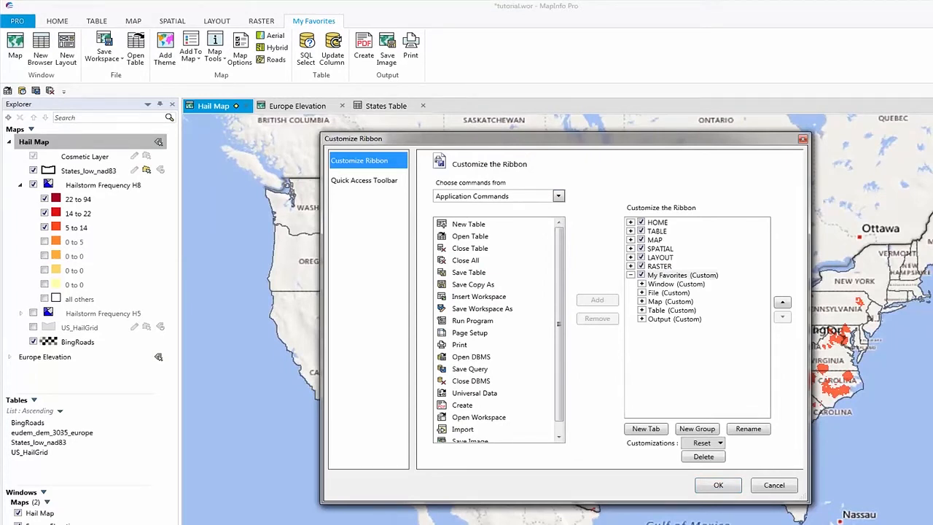
{"action": "left_click", "coordinate": [683, 276]}
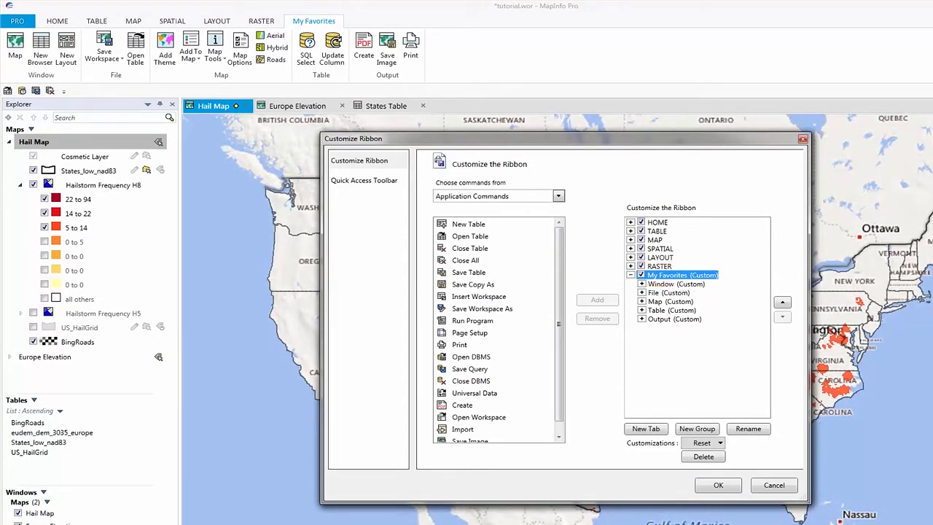
{"action": "left_click", "coordinate": [703, 456]}
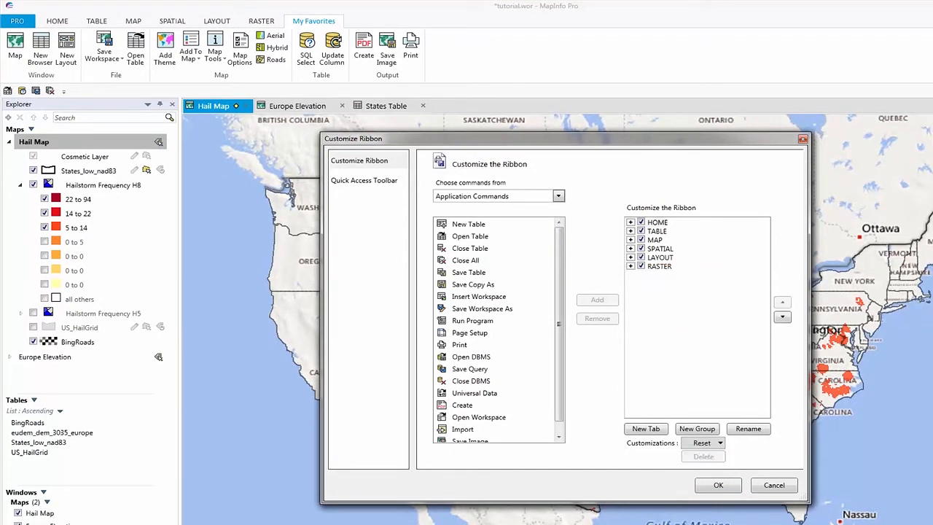
{"action": "left_click", "coordinate": [718, 486]}
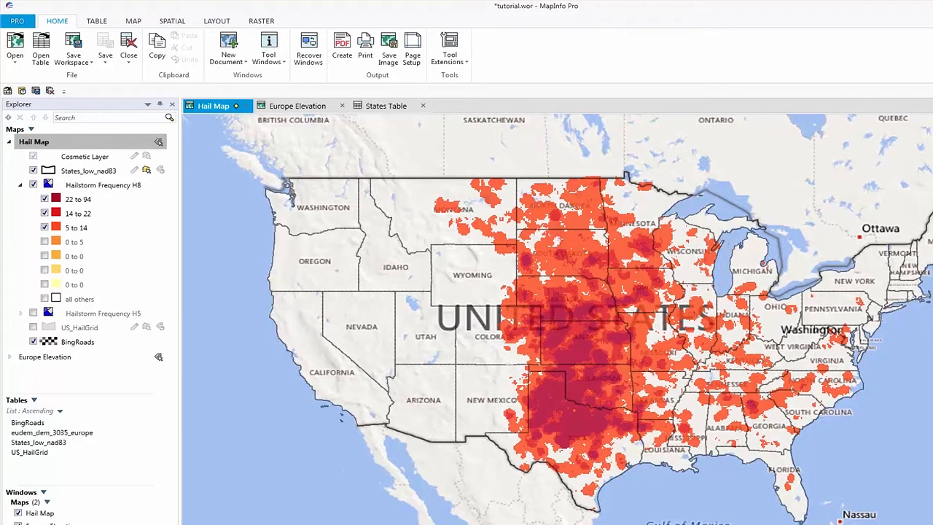
Create a new custom ribbon tab named My Favorites
{"action": "left_click", "coordinate": [63, 91]}
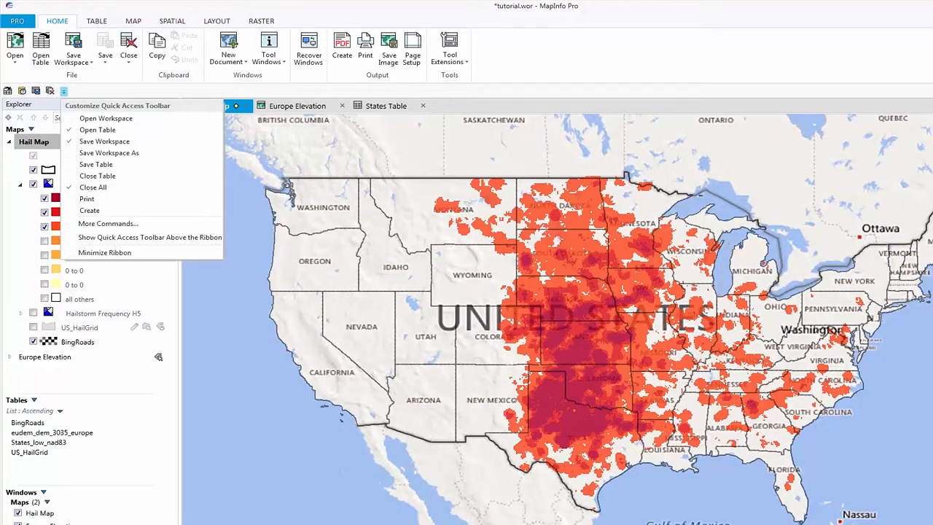
{"action": "left_click", "coordinate": [108, 223]}
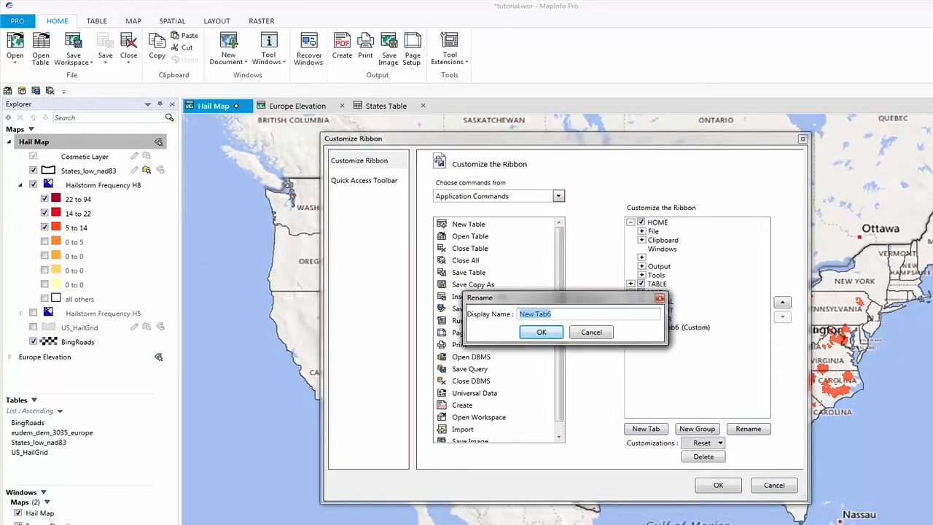
{"action": "type", "text": "My Favorites"}
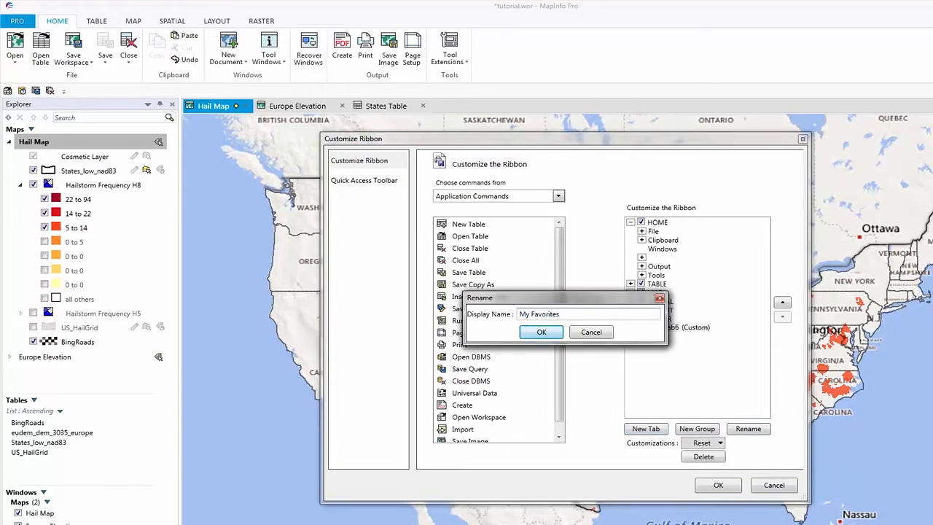
{"action": "key", "text": "Return"}
Add groups to the My Favorites tab for a total of five, naming the first two Window and File
{"action": "left_click", "coordinate": [697, 429]}
{"action": "left_click", "coordinate": [697, 429]}
{"action": "left_click", "coordinate": [676, 336]}
{"action": "left_click", "coordinate": [748, 428]}
{"action": "type", "text": "Window"}
{"action": "key", "text": "Return"}
{"action": "left_click", "coordinate": [748, 429]}
{"action": "type", "text": "File"}
{"action": "key", "text": "Return"}
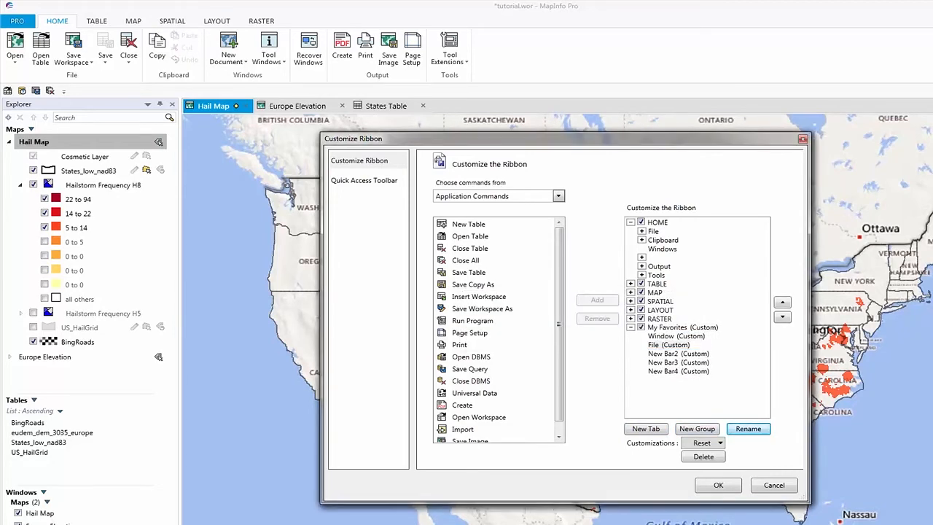
Rename the remaining three My Favorites groups Map, Table and Output, apply the customization and display the new tab
{"action": "left_click", "coordinate": [678, 353]}
{"action": "left_click", "coordinate": [747, 428]}
{"action": "type", "text": "Map"}
{"action": "key", "text": "Return"}
{"action": "left_click", "coordinate": [678, 362]}
{"action": "left_click", "coordinate": [748, 429]}
{"action": "type", "text": "Table"}
{"action": "key", "text": "Return"}
{"action": "left_click", "coordinate": [748, 429]}
{"action": "type", "text": "Output"}
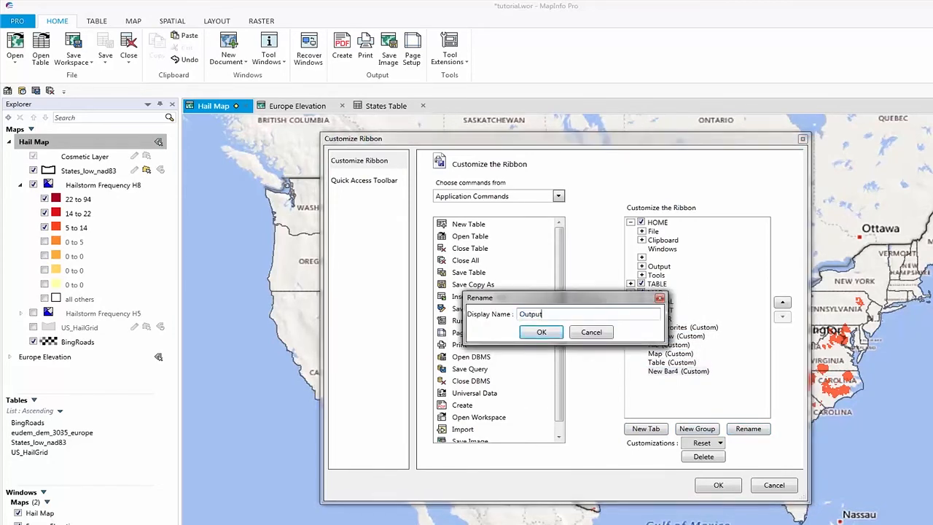
{"action": "key", "text": "Return"}
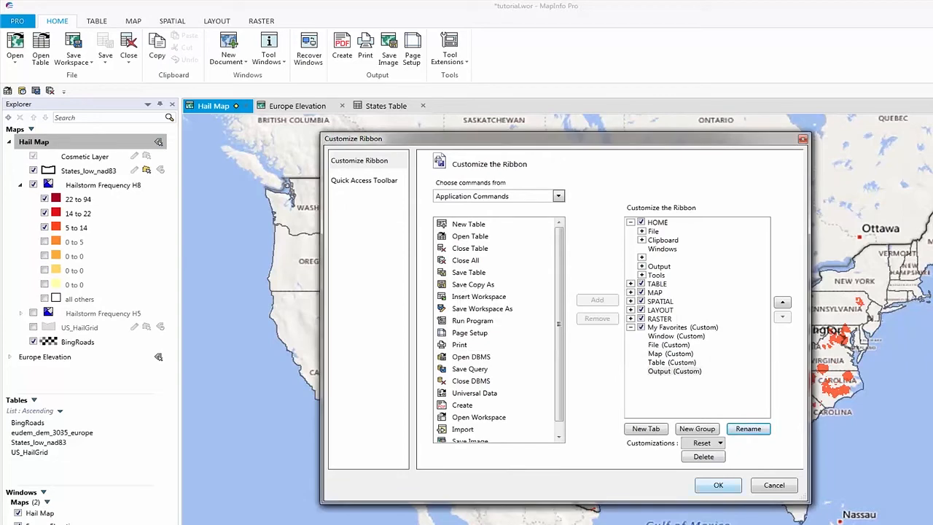
{"action": "left_click", "coordinate": [718, 485]}
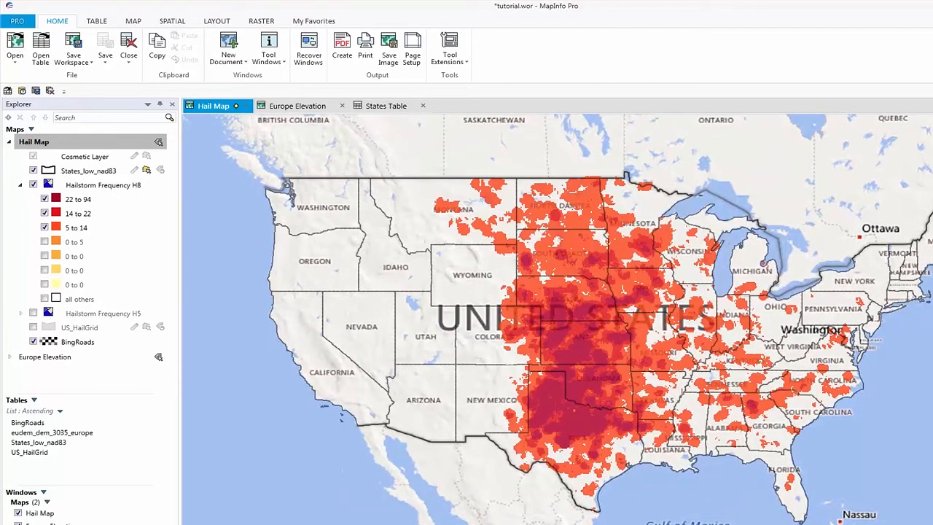
{"action": "left_click", "coordinate": [314, 21]}
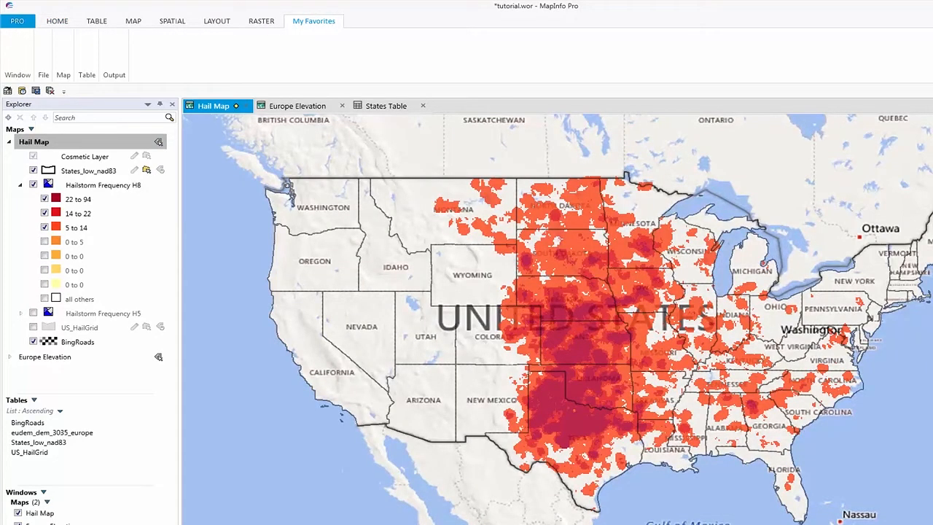
Add the Save Workspace command from the HOME Tab commands to the File group of the My Favorites tab
{"action": "left_click", "coordinate": [63, 91]}
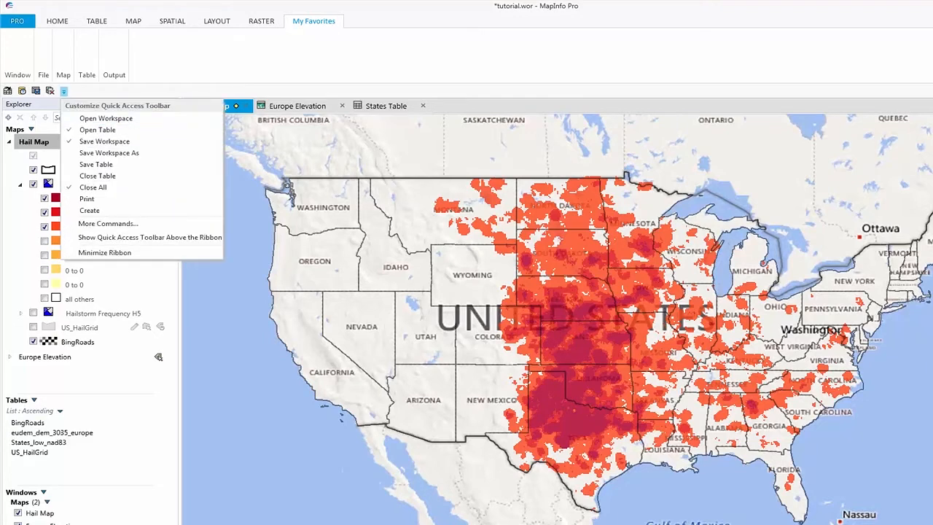
{"action": "left_click", "coordinate": [108, 223]}
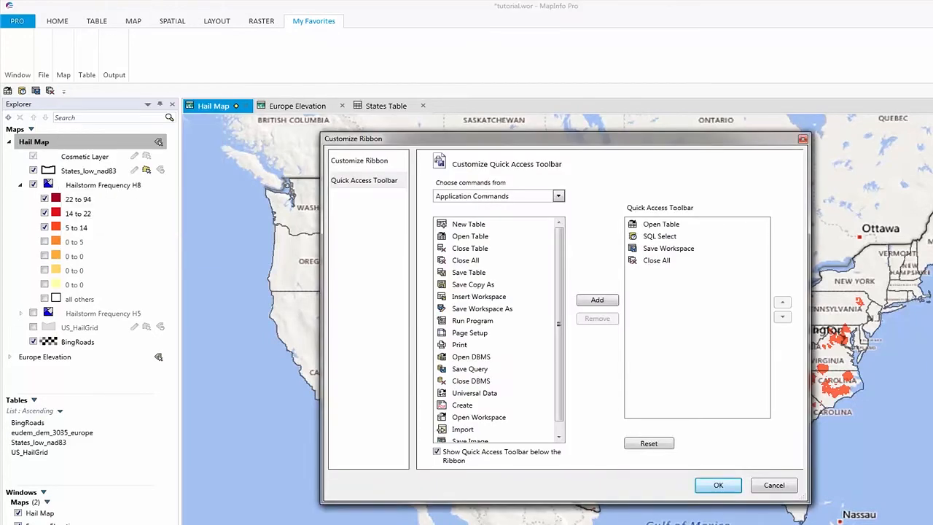
{"action": "left_click", "coordinate": [360, 161]}
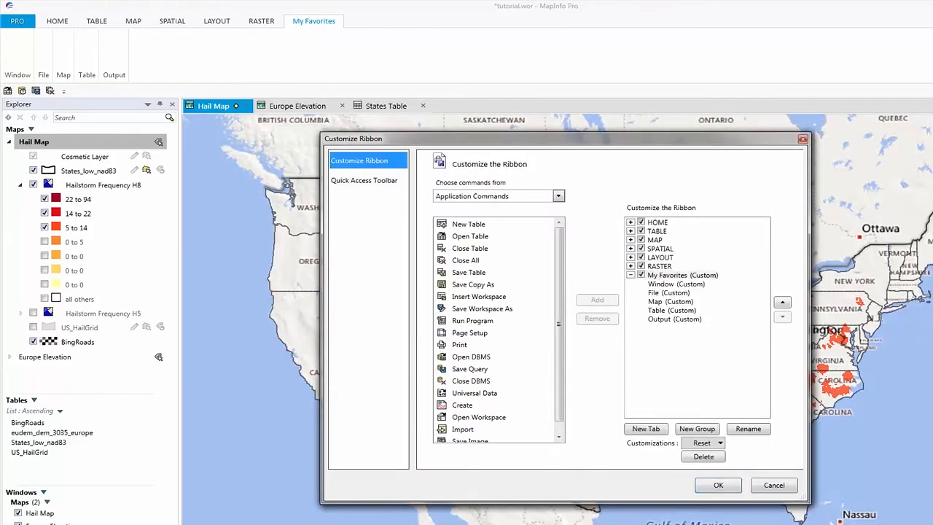
{"action": "left_click", "coordinate": [669, 293]}
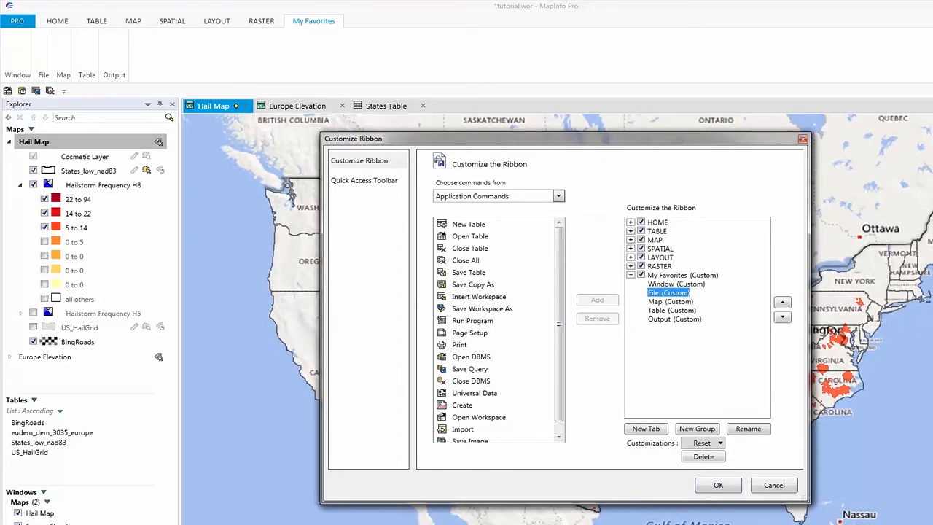
{"action": "left_click", "coordinate": [558, 196]}
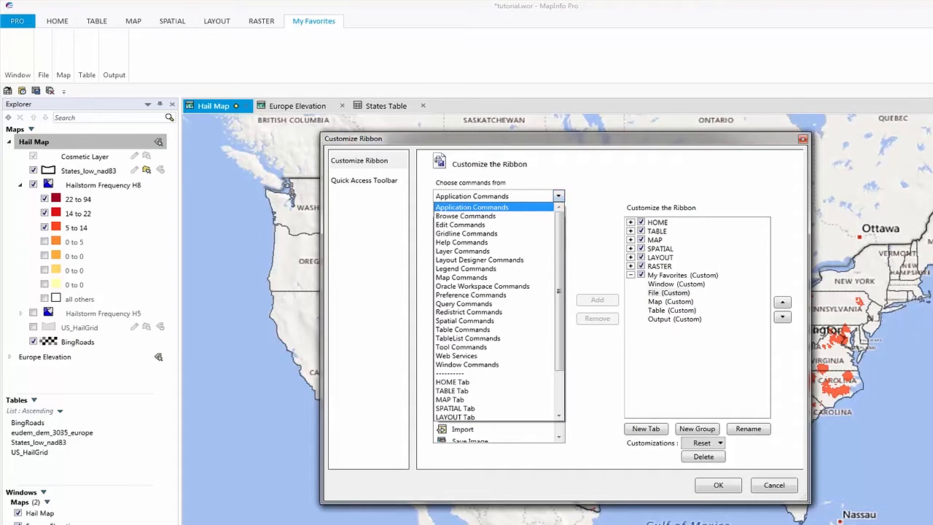
{"action": "left_click", "coordinate": [452, 382]}
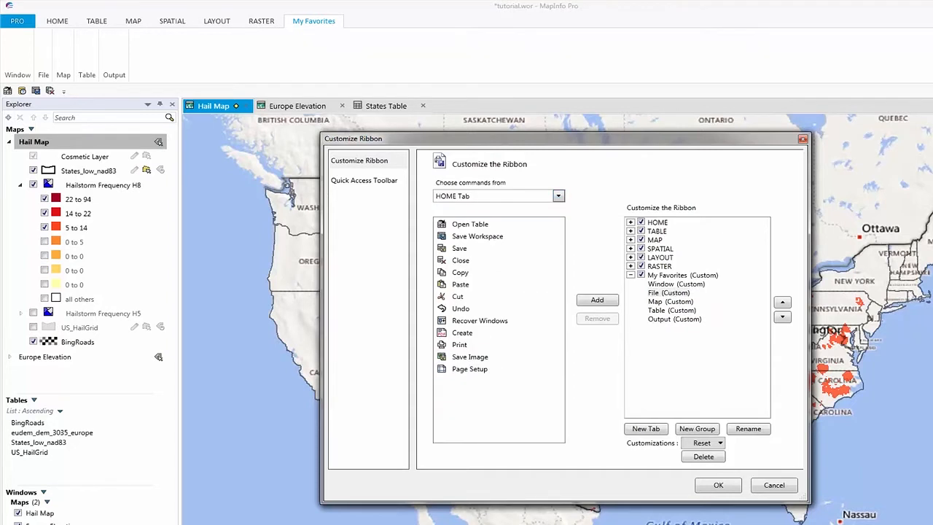
{"action": "left_click", "coordinate": [477, 236]}
{"action": "left_click", "coordinate": [597, 299]}
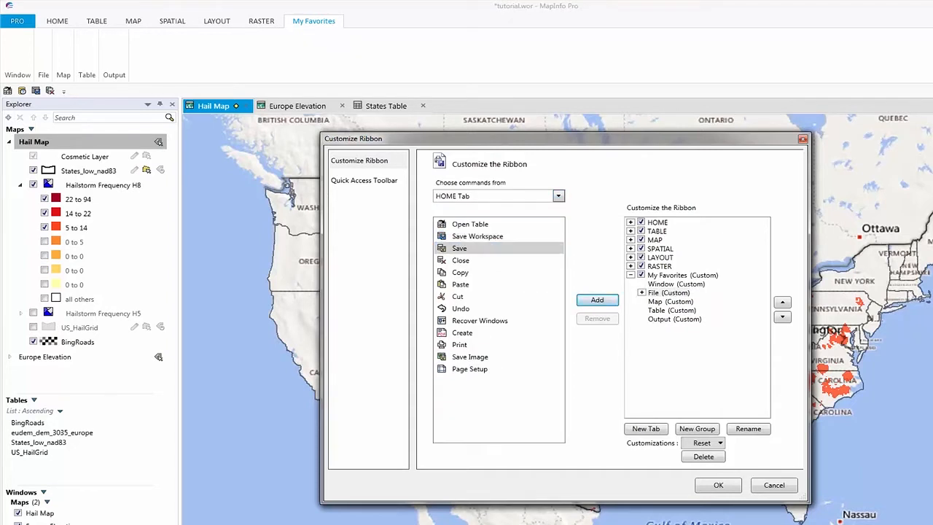
Add the Open Table command to the My Favorites File group and apply the customization
{"action": "left_click", "coordinate": [642, 293]}
{"action": "left_click", "coordinate": [470, 223]}
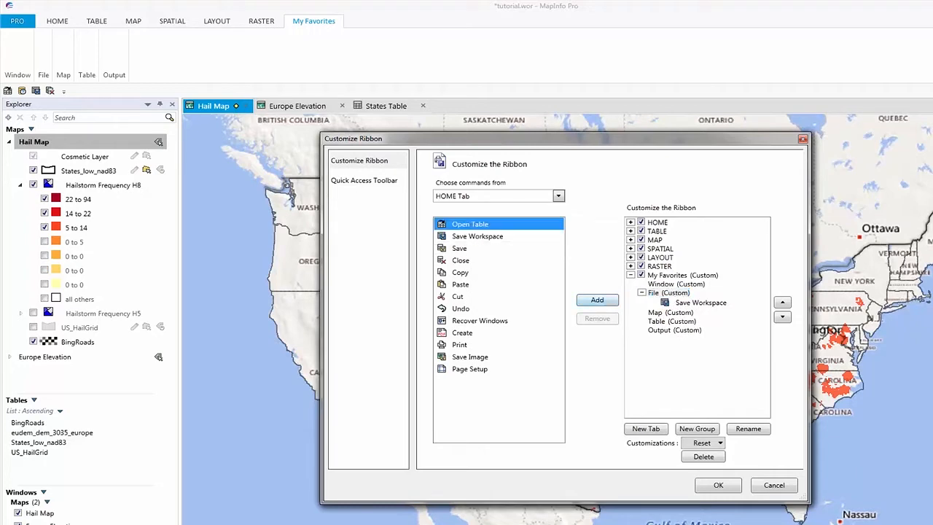
{"action": "left_click", "coordinate": [597, 300]}
{"action": "left_click", "coordinate": [718, 485]}
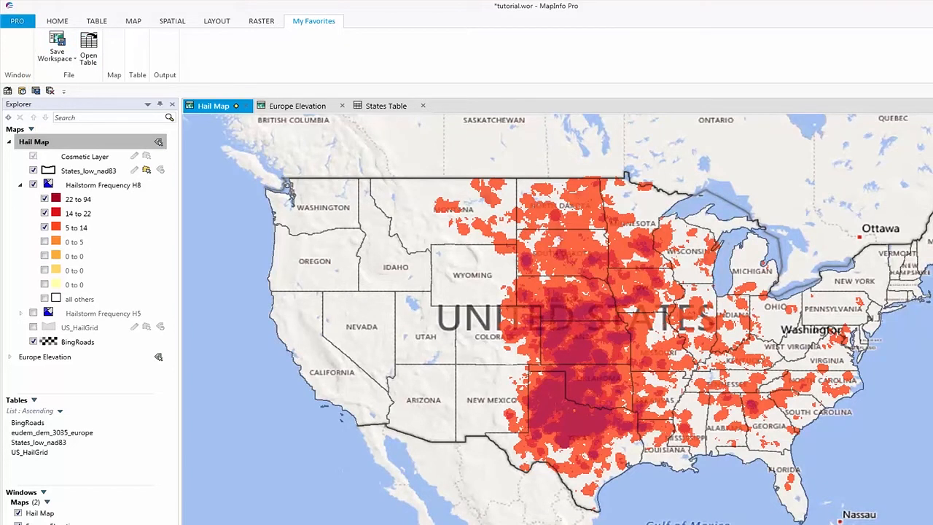
Add the Add Theme and Add To Map commands from the MAP Tab commands to the My Favorites Map group
{"action": "left_click", "coordinate": [64, 91]}
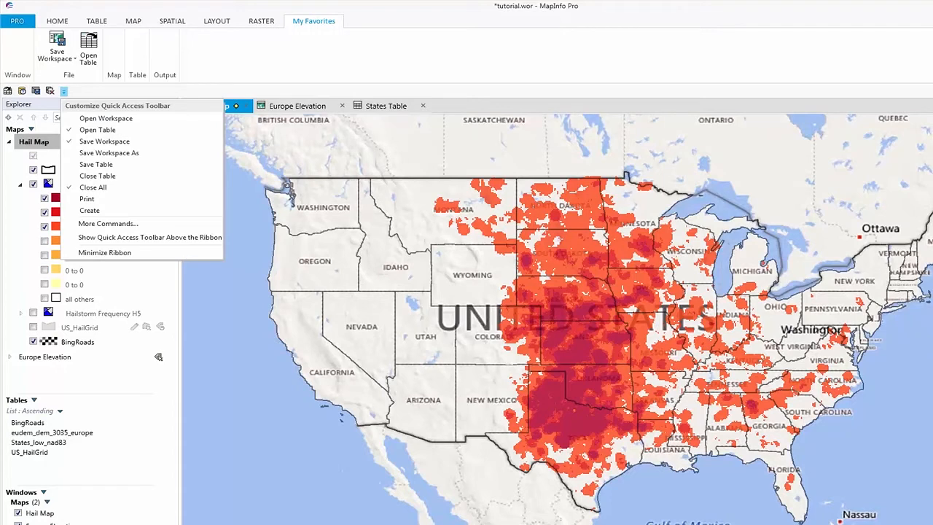
{"action": "left_click", "coordinate": [107, 223]}
{"action": "left_click", "coordinate": [359, 161]}
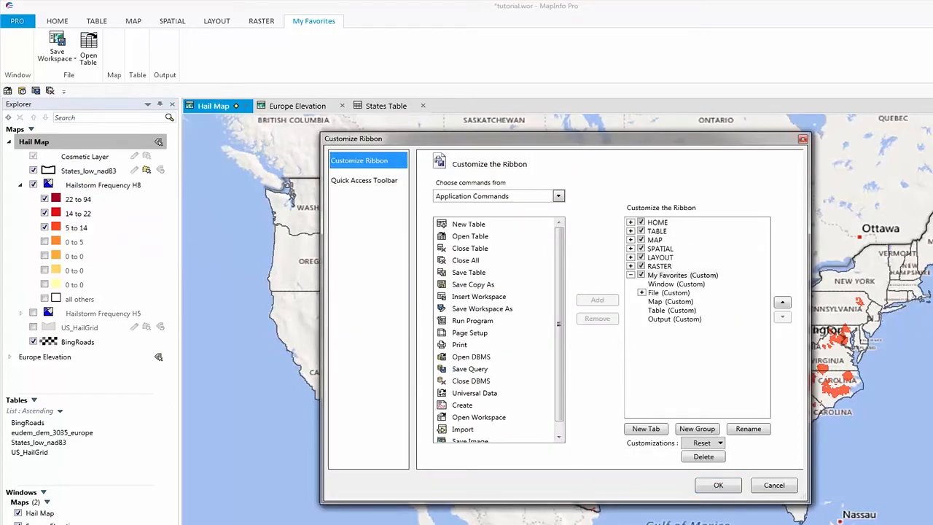
{"action": "left_click", "coordinate": [670, 302]}
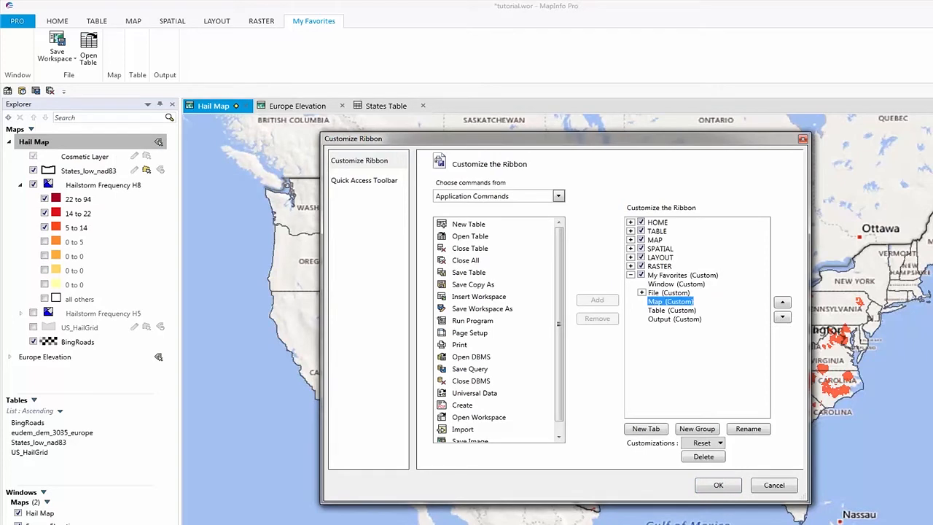
{"action": "left_click", "coordinate": [558, 196]}
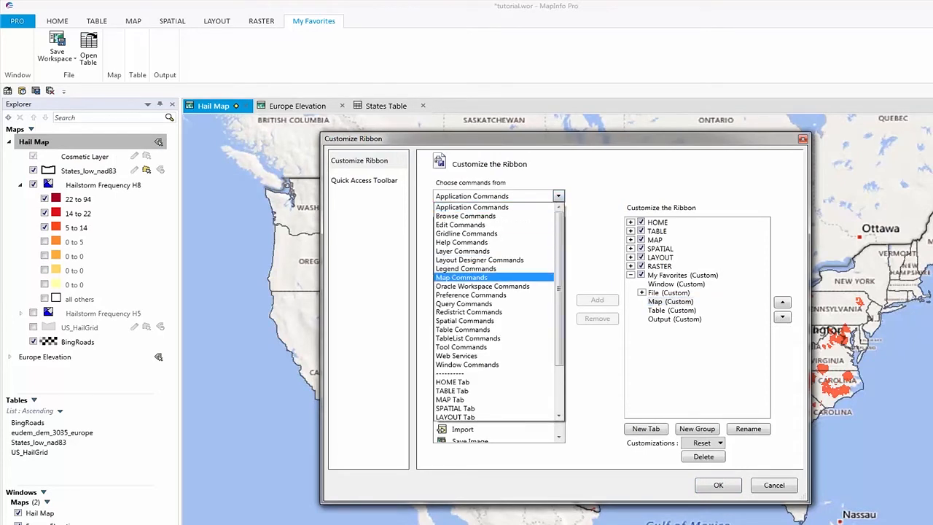
{"action": "left_click", "coordinate": [450, 391]}
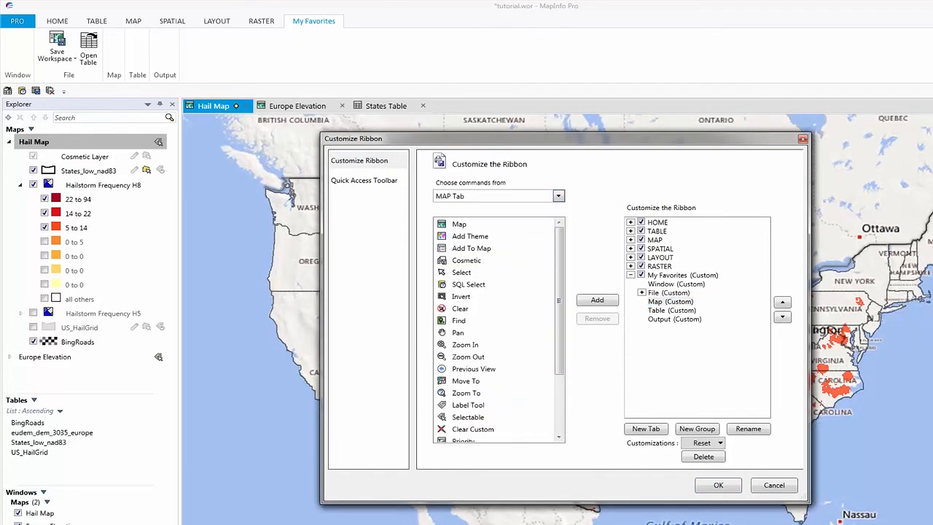
{"action": "left_click", "coordinate": [470, 236]}
{"action": "left_click", "coordinate": [597, 300]}
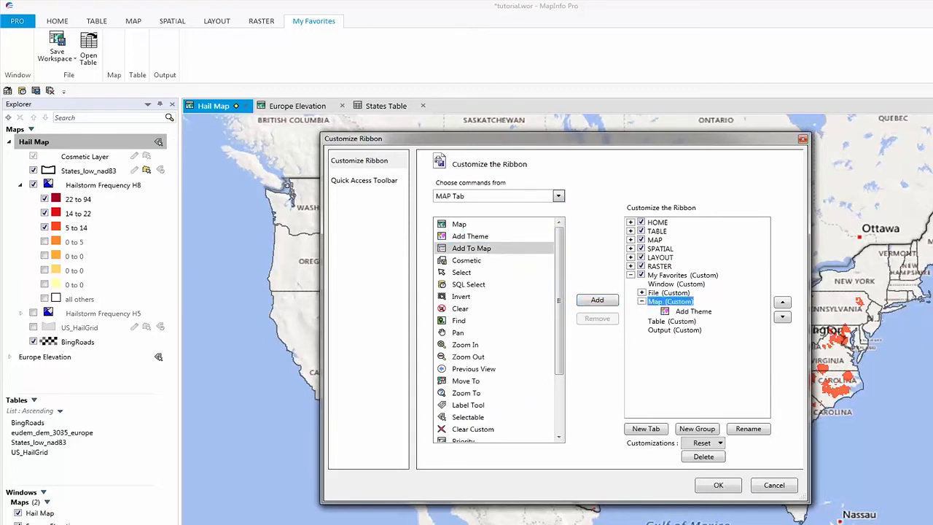
{"action": "left_click", "coordinate": [471, 247]}
{"action": "left_click", "coordinate": [597, 299]}
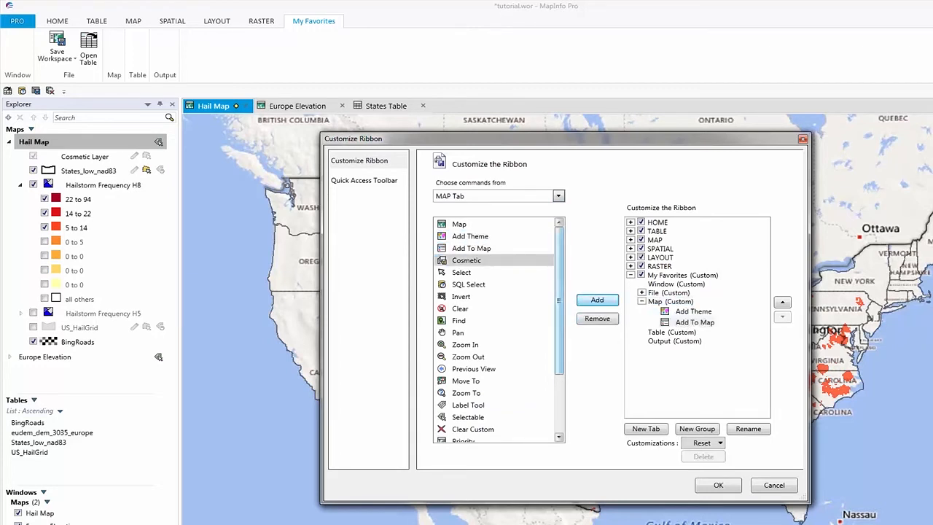
Add the Map Tools command from the MAP Tab commands to the My Favorites Map group
{"action": "left_click_drag", "start_coordinate": [559, 300], "coordinate": [558, 341]}
{"action": "left_click", "coordinate": [468, 392]}
{"action": "left_click", "coordinate": [597, 300]}
Add Aerial, Hybrid and Roads from Map Commands to the My Favorites Map group and apply the customization
{"action": "left_click", "coordinate": [558, 196]}
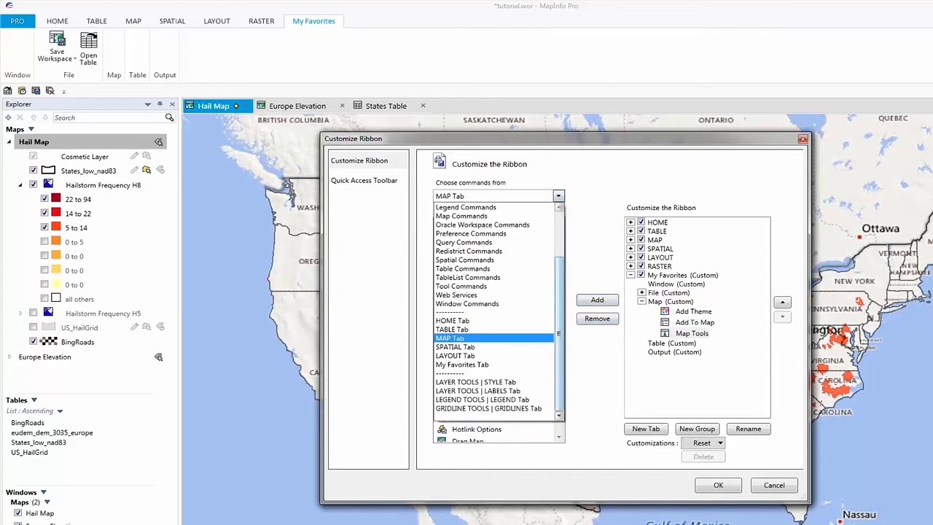
{"action": "left_click", "coordinate": [461, 217]}
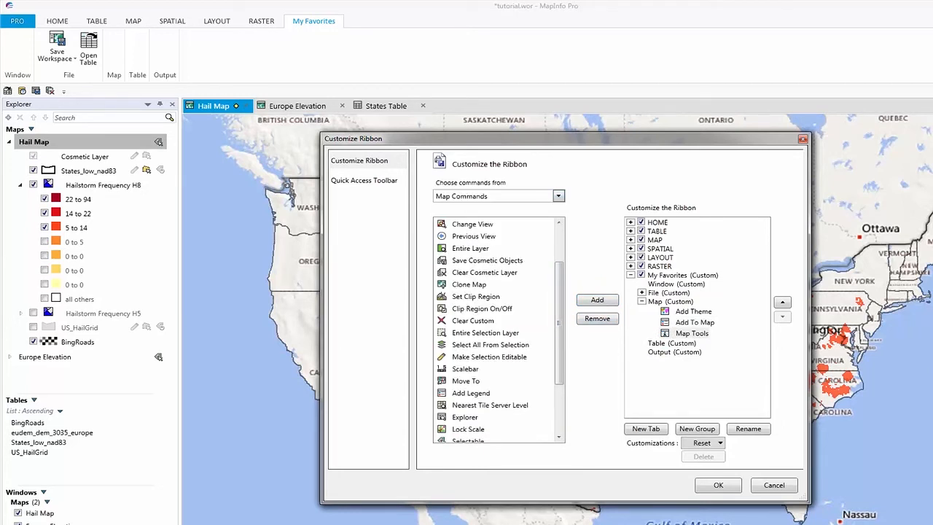
{"action": "scroll", "coordinate": [499, 328], "scroll_direction": "up", "scroll_amount": 2}
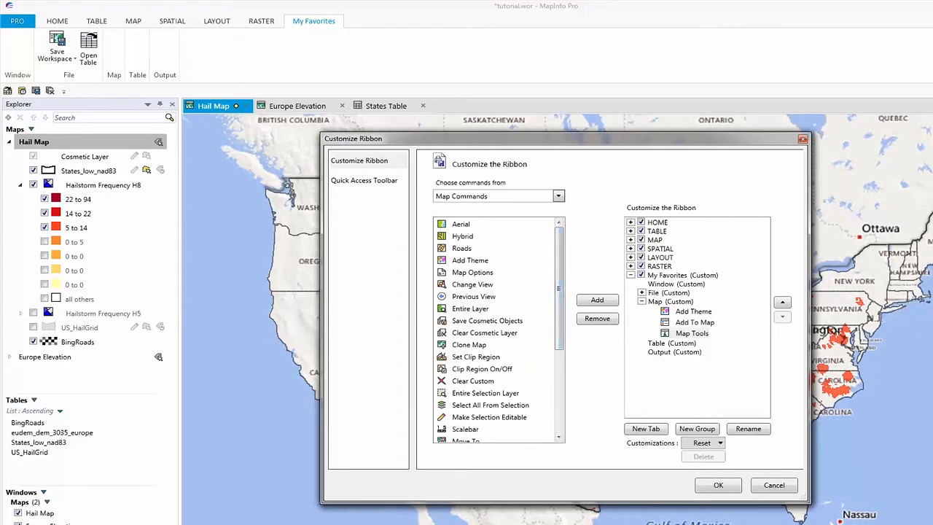
{"action": "left_click", "coordinate": [462, 224]}
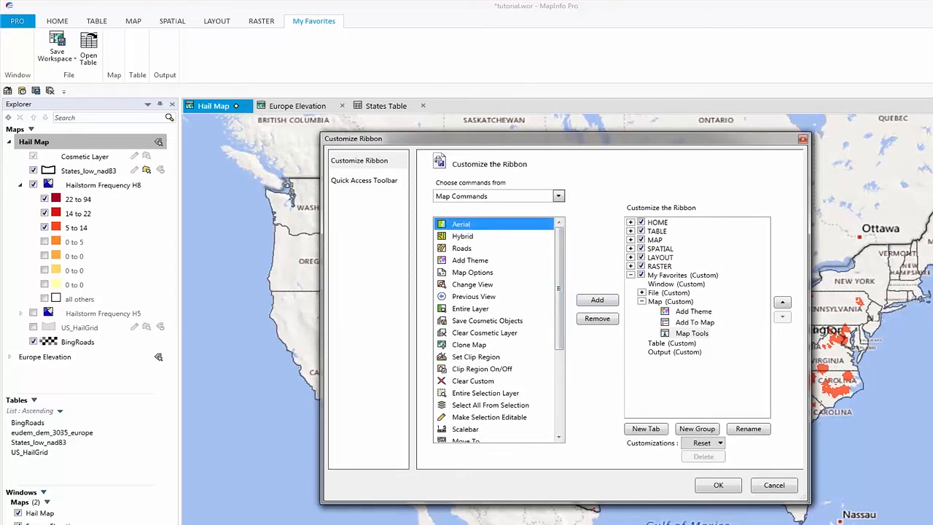
{"action": "left_click", "coordinate": [597, 300]}
{"action": "left_click", "coordinate": [463, 236]}
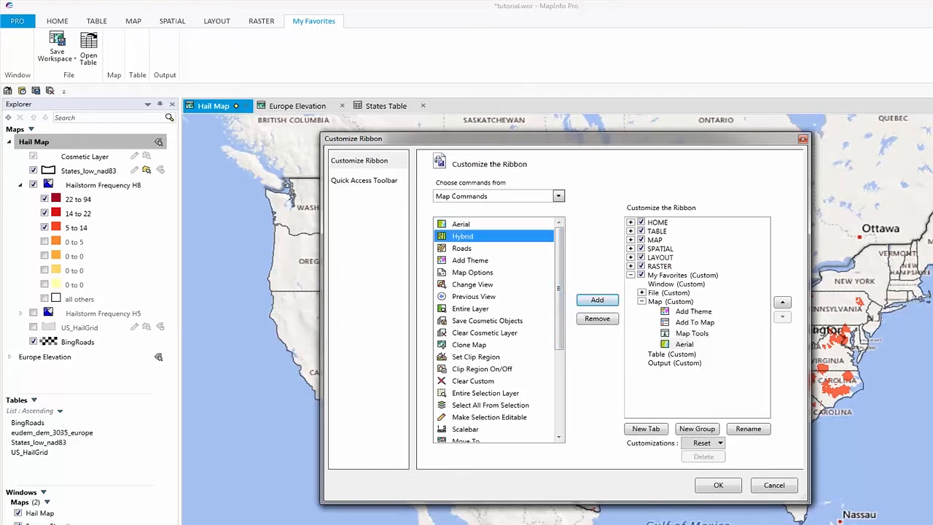
{"action": "left_click", "coordinate": [597, 300]}
{"action": "left_click", "coordinate": [462, 248]}
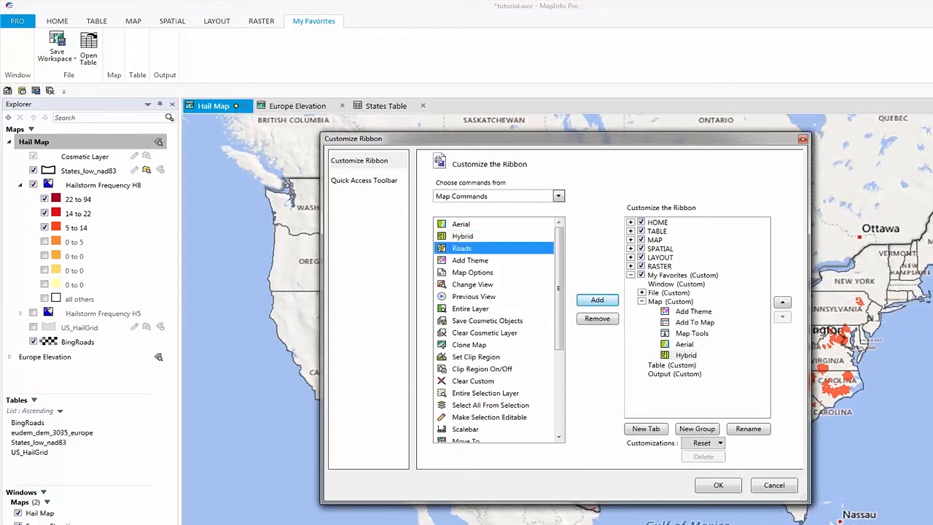
{"action": "left_click", "coordinate": [597, 300]}
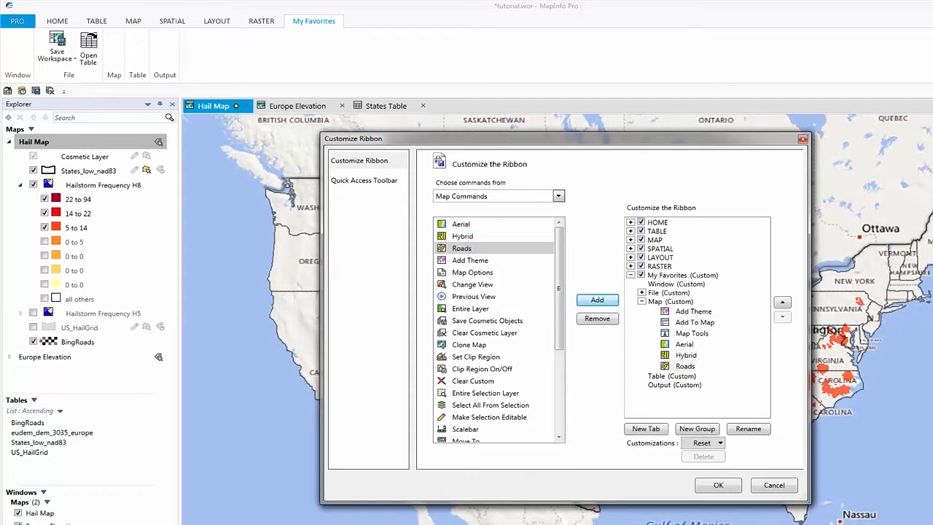
{"action": "left_click", "coordinate": [718, 486]}
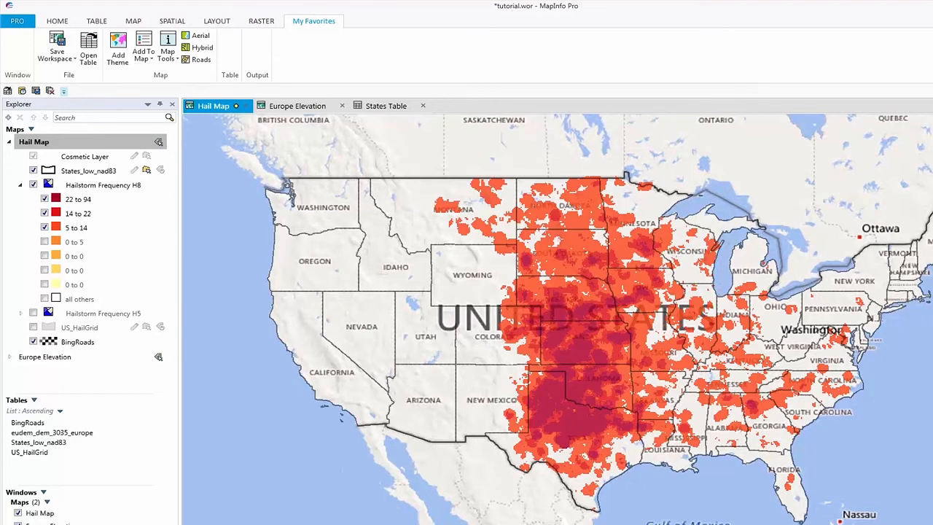
Add the Map Options command to the My Favorites Map group and apply the customization
{"action": "left_click", "coordinate": [63, 91]}
{"action": "left_click", "coordinate": [102, 223]}
{"action": "double_click", "coordinate": [670, 301]}
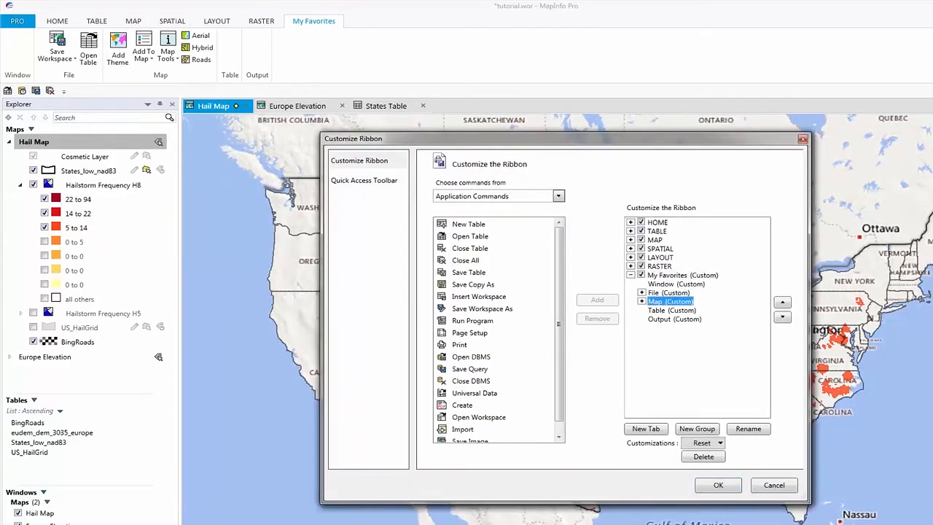
{"action": "left_click", "coordinate": [558, 196]}
{"action": "left_click", "coordinate": [449, 400]}
{"action": "scroll", "coordinate": [495, 320], "scroll_direction": "down", "scroll_amount": 3}
{"action": "left_click", "coordinate": [466, 405]}
{"action": "left_click", "coordinate": [597, 299]}
{"action": "left_click", "coordinate": [718, 485]}
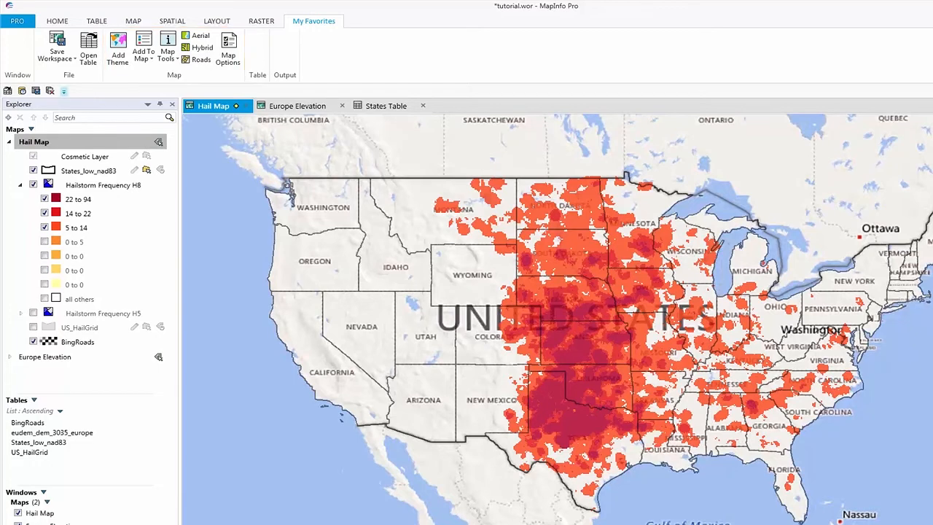
Move Map Options up three places in the My Favorites Map group, directly above Aerial, and apply the customization
{"action": "left_click", "coordinate": [63, 91]}
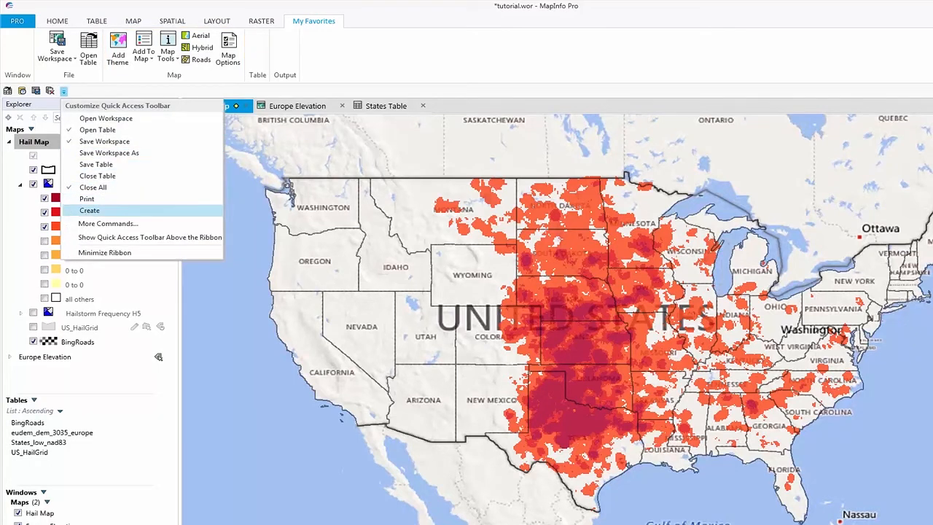
{"action": "left_click", "coordinate": [108, 223]}
{"action": "left_click", "coordinate": [360, 160]}
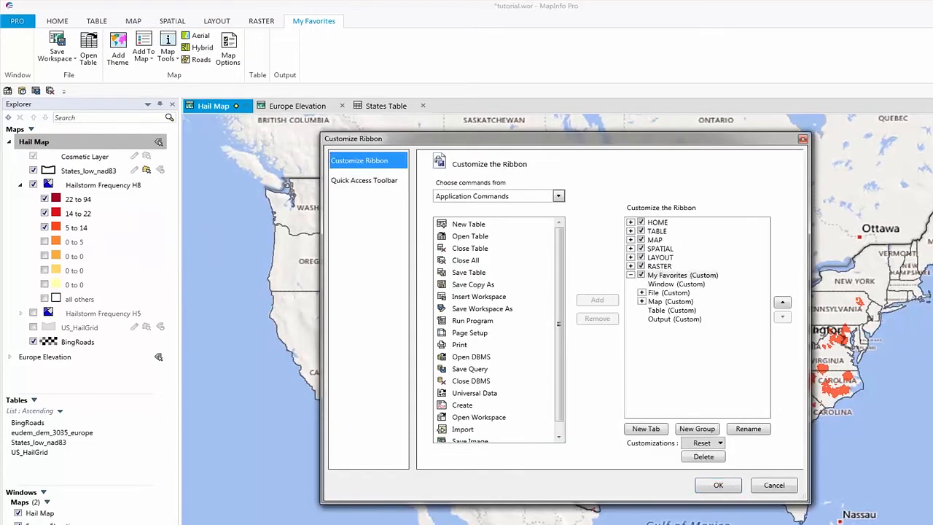
{"action": "left_click", "coordinate": [642, 301]}
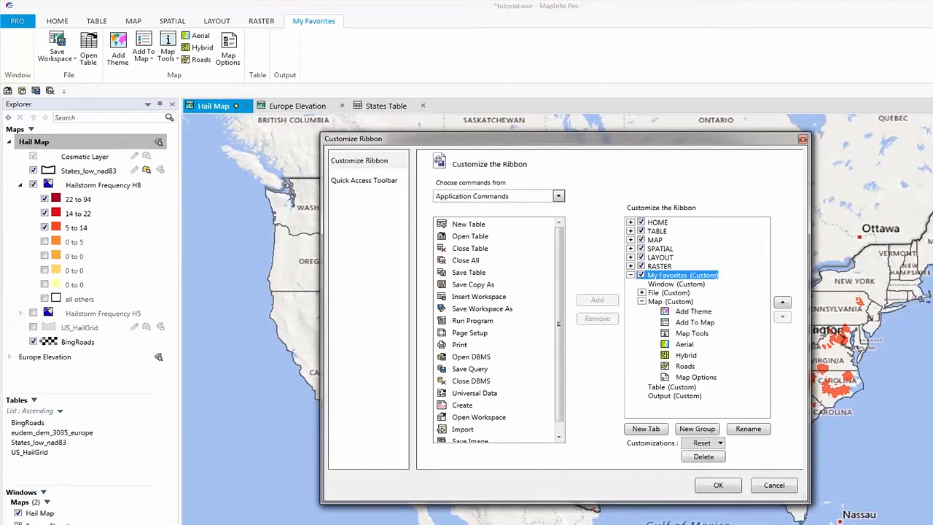
{"action": "left_click", "coordinate": [671, 301]}
{"action": "left_click", "coordinate": [696, 377]}
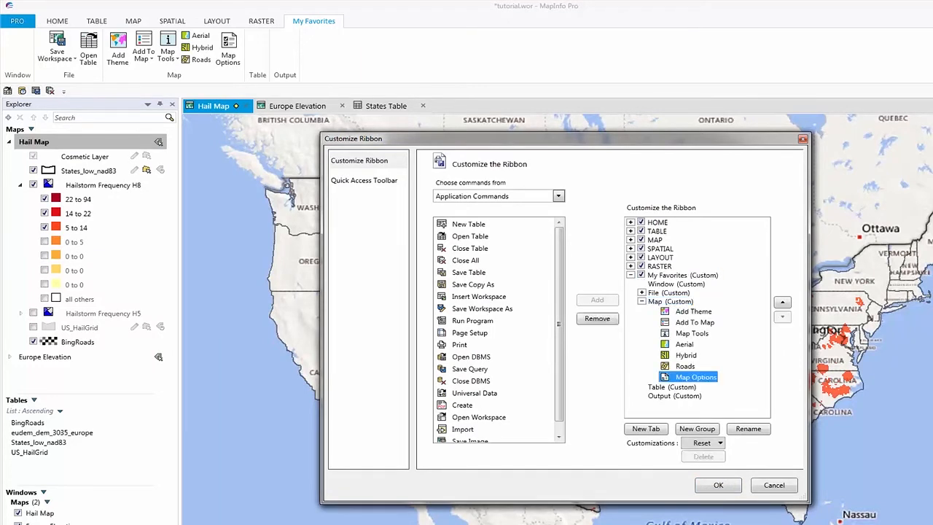
{"action": "left_click", "coordinate": [782, 302]}
{"action": "left_click", "coordinate": [782, 301]}
{"action": "left_click", "coordinate": [782, 302]}
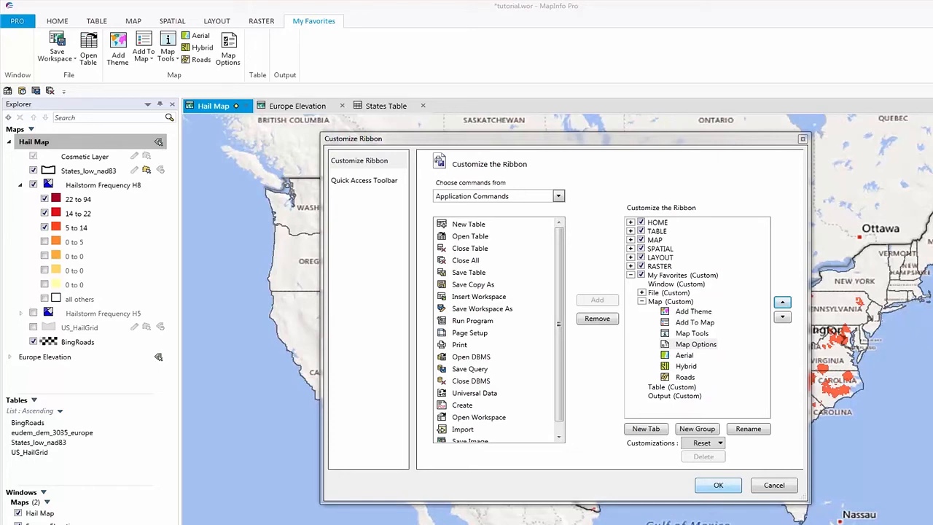
{"action": "key", "text": "Return"}
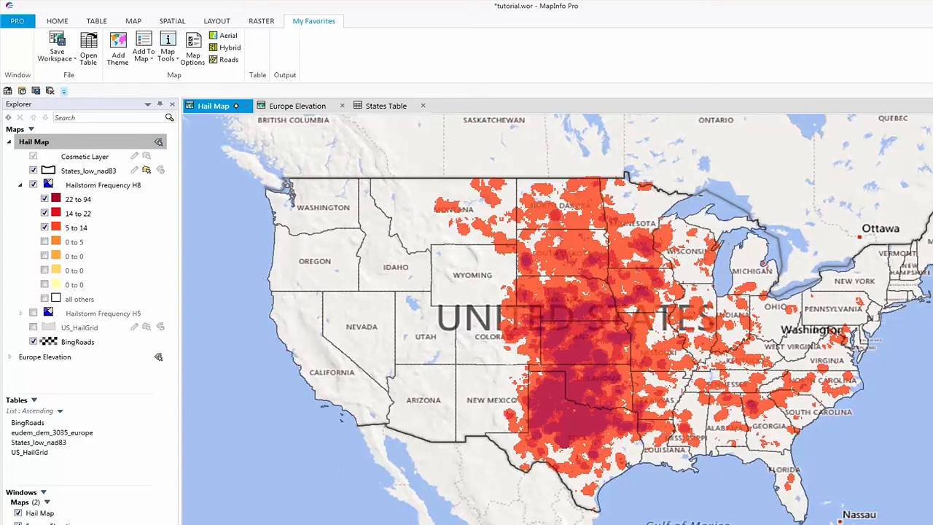
Add SQL Select and Update Column from the TABLE Tab commands to the My Favorites Table group
{"action": "left_click", "coordinate": [63, 90]}
{"action": "left_click", "coordinate": [108, 223]}
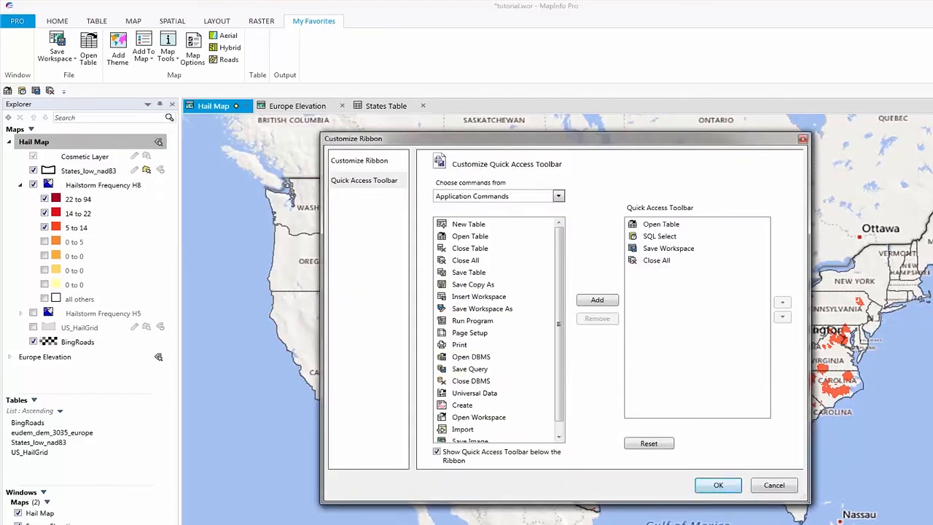
{"action": "left_click", "coordinate": [359, 160]}
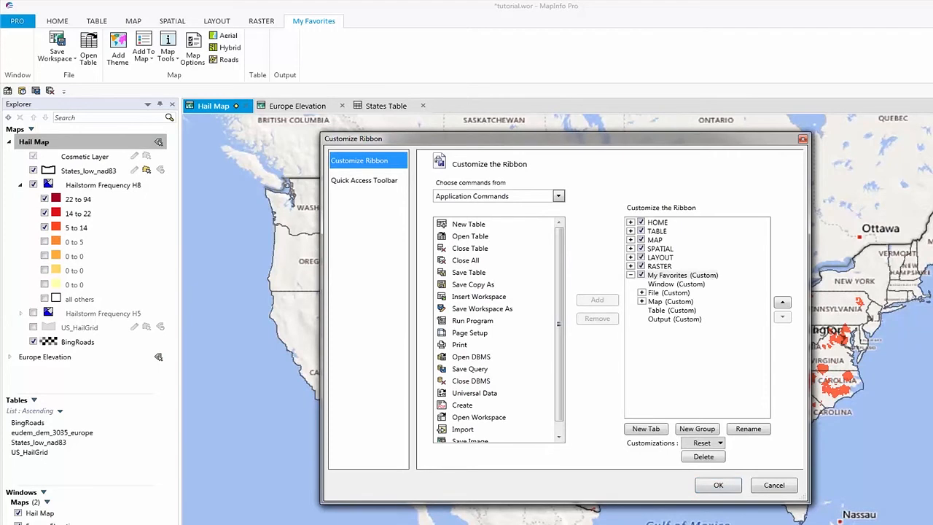
{"action": "left_click", "coordinate": [671, 310]}
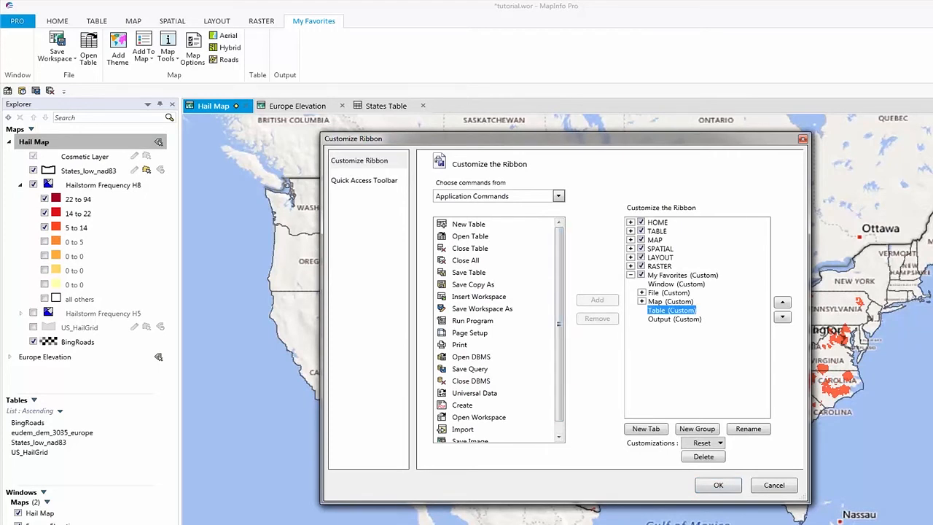
{"action": "left_click", "coordinate": [559, 196]}
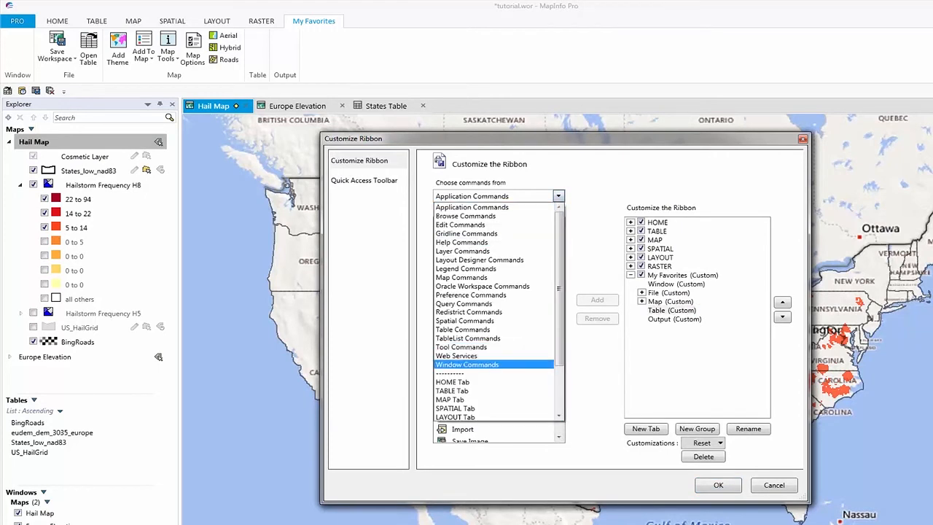
{"action": "left_click", "coordinate": [452, 391]}
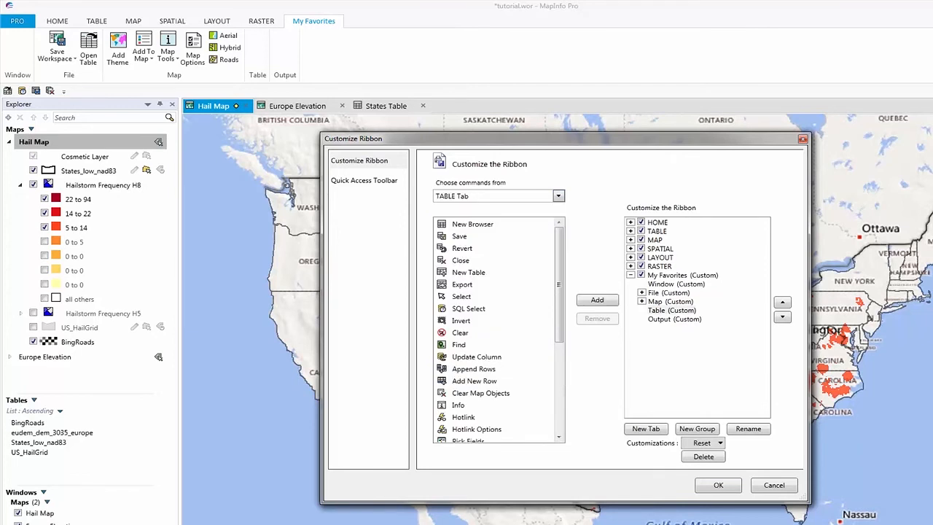
{"action": "left_click", "coordinate": [469, 309]}
{"action": "left_click", "coordinate": [597, 300]}
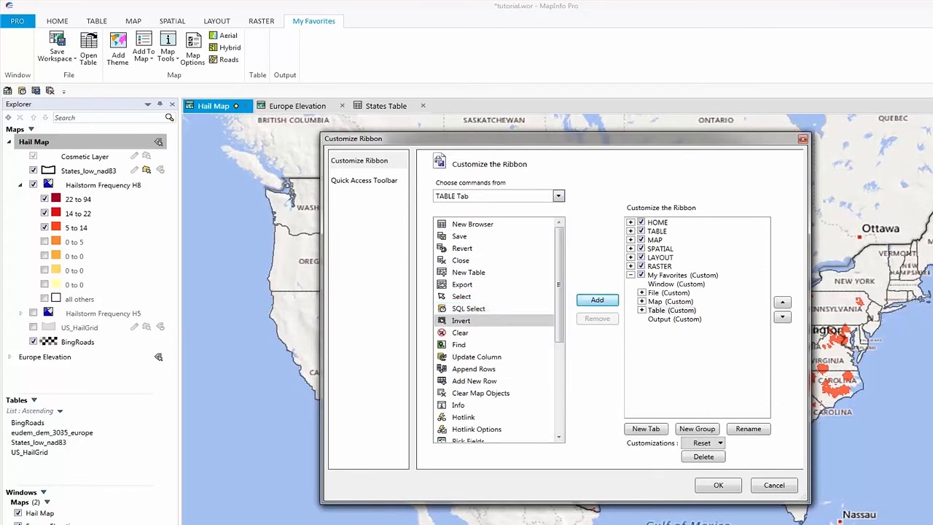
{"action": "left_click", "coordinate": [477, 357]}
{"action": "left_click", "coordinate": [597, 299]}
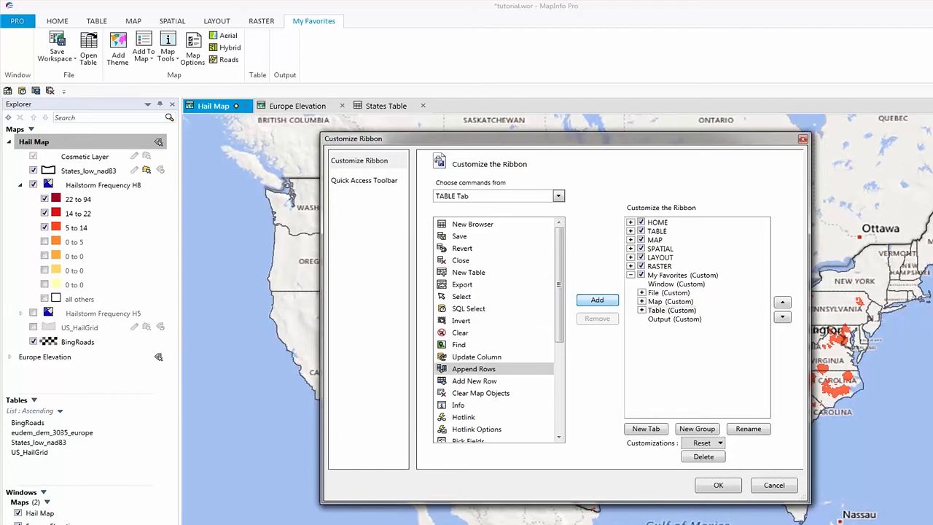
Add Create, Save Image and Print from the HOME Tab commands to the My Favorites Output group and apply the customization
{"action": "left_click", "coordinate": [674, 319]}
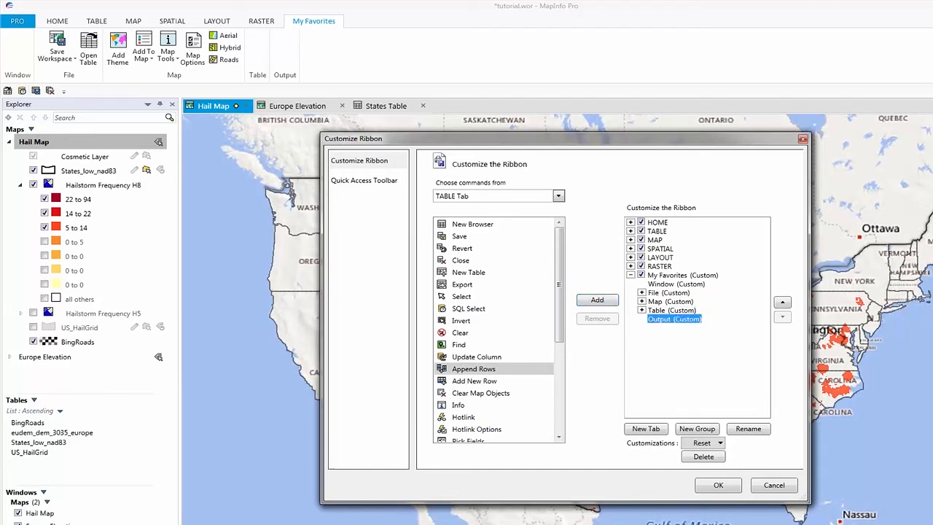
{"action": "left_click", "coordinate": [558, 196]}
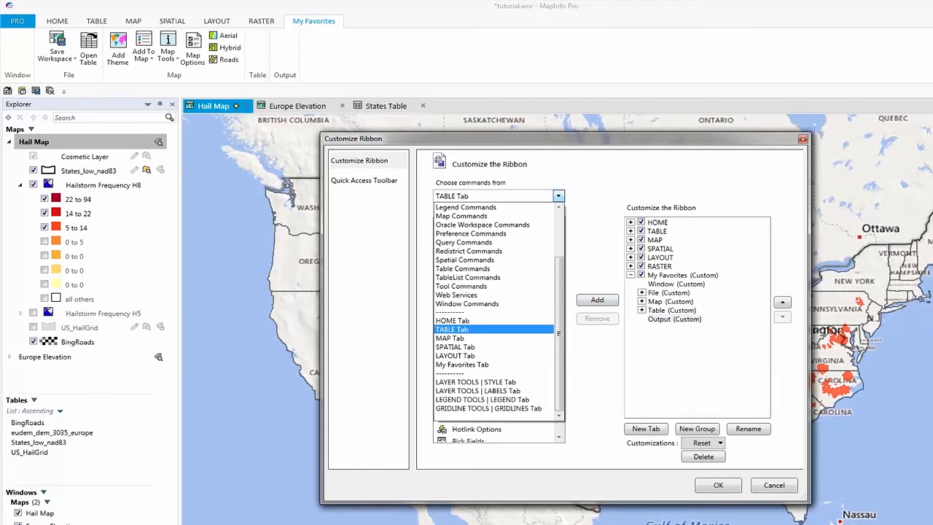
{"action": "key", "text": "Return"}
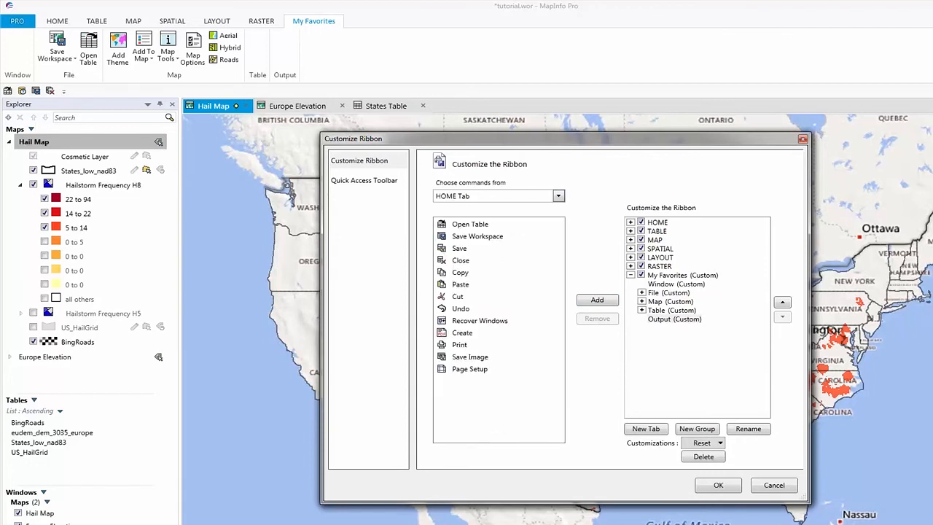
{"action": "left_click", "coordinate": [462, 332]}
{"action": "left_click", "coordinate": [597, 300]}
{"action": "left_click", "coordinate": [470, 357]}
{"action": "left_click", "coordinate": [597, 301]}
{"action": "left_click", "coordinate": [459, 345]}
{"action": "left_click", "coordinate": [597, 301]}
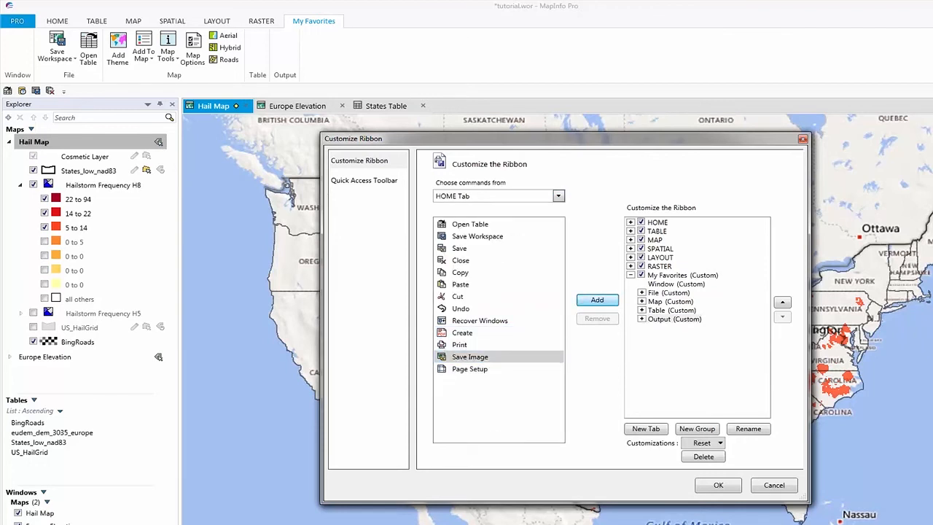
{"action": "left_click", "coordinate": [718, 486]}
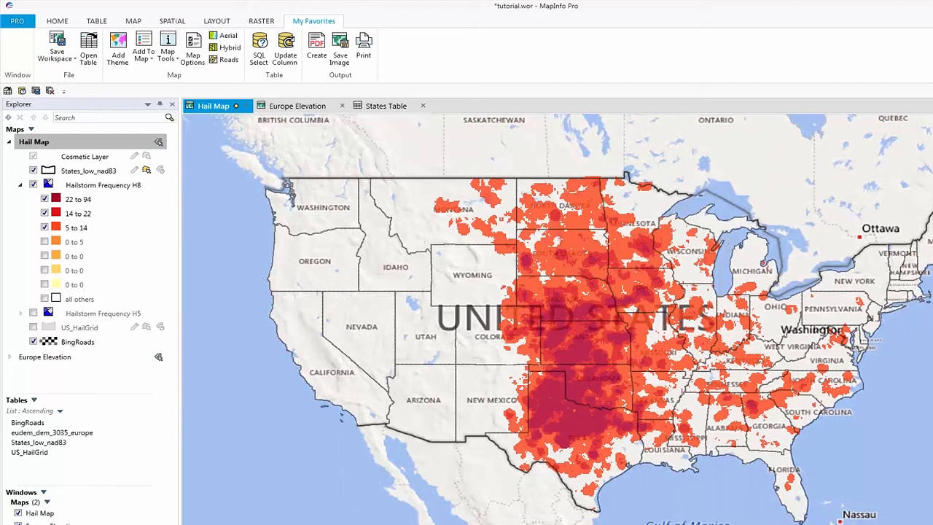
Reopen the ribbon customization and add the Map command from the MAP Tab commands to the My Favorites Window group
{"action": "left_click", "coordinate": [64, 90]}
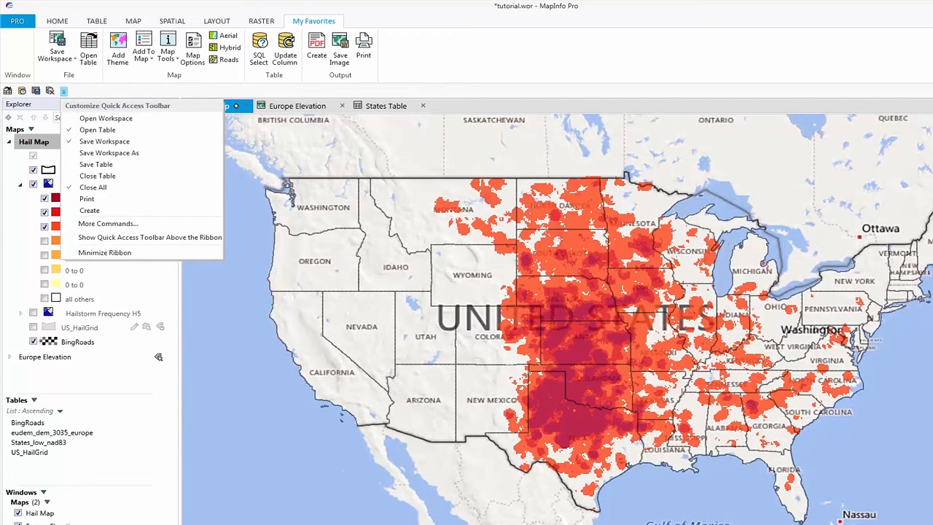
{"action": "left_click", "coordinate": [109, 223]}
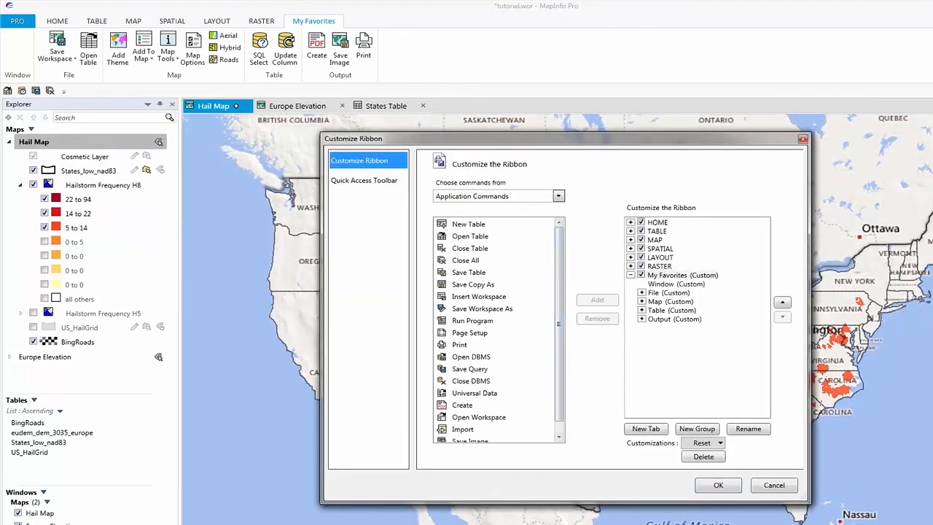
{"action": "left_click", "coordinate": [677, 284]}
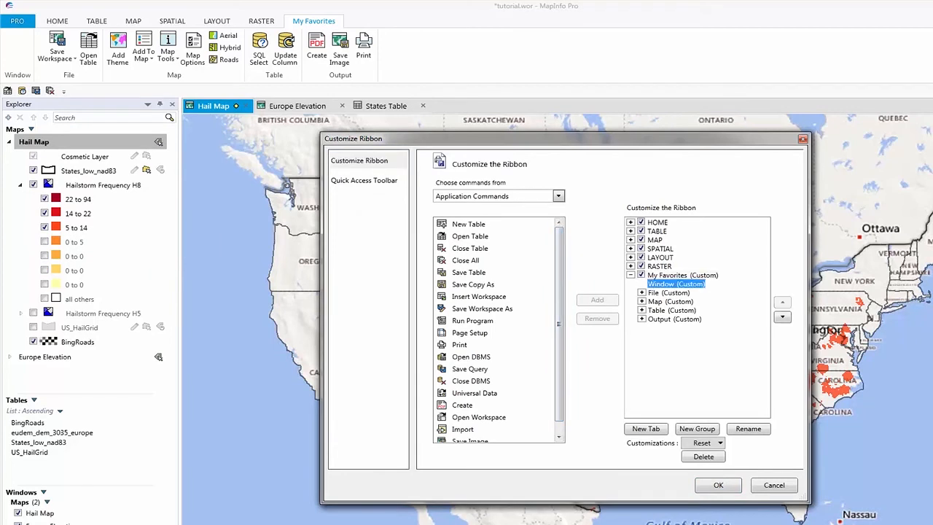
{"action": "left_click", "coordinate": [558, 196]}
{"action": "left_click", "coordinate": [467, 401]}
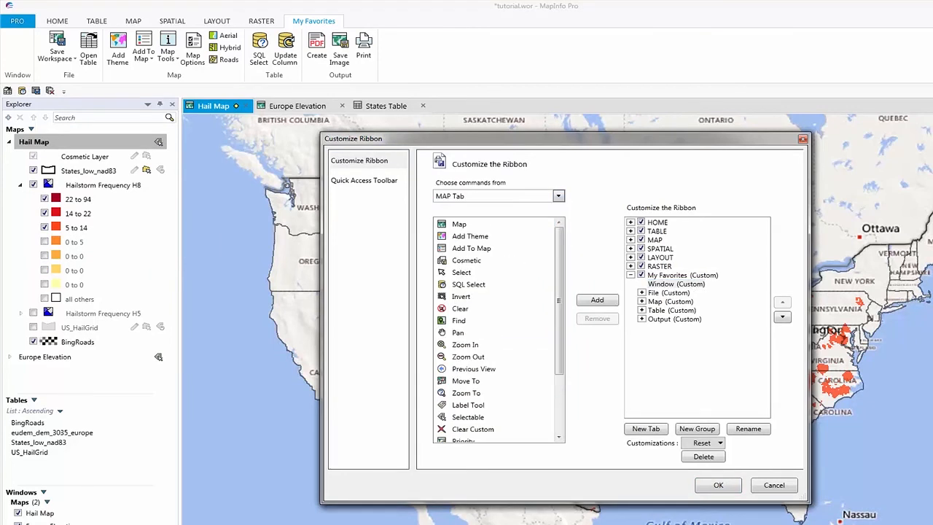
{"action": "left_click", "coordinate": [460, 224]}
{"action": "left_click", "coordinate": [597, 300]}
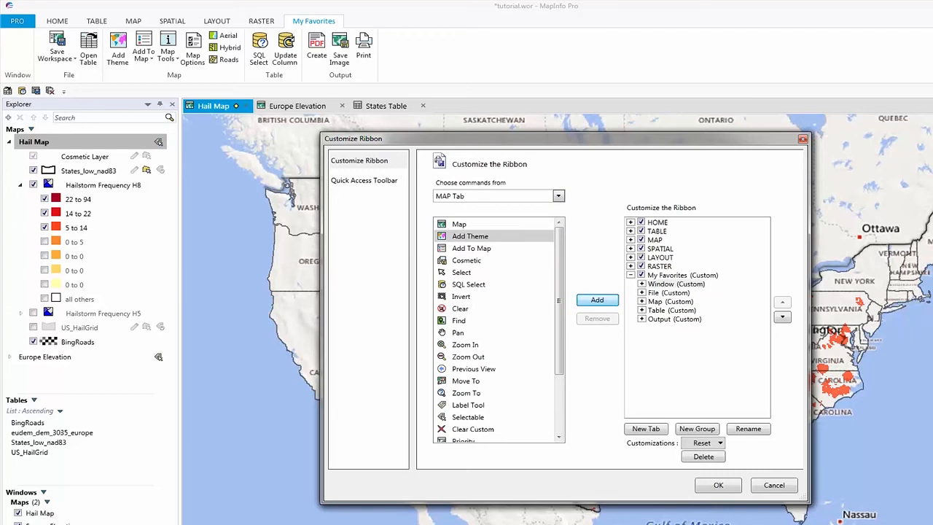
Add the New Browser command from the TABLE Tab commands to the My Favorites Window group
{"action": "left_click", "coordinate": [559, 196]}
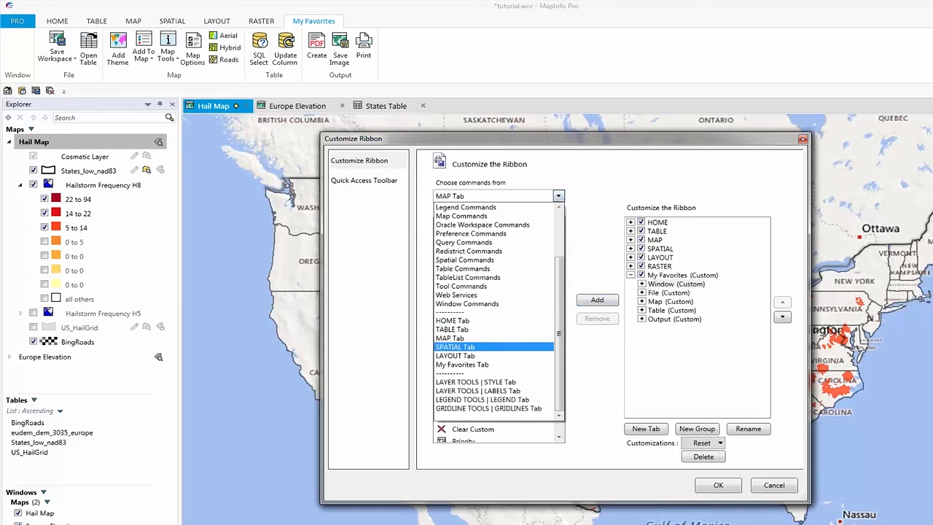
{"action": "left_click", "coordinate": [467, 329]}
{"action": "left_click", "coordinate": [473, 225]}
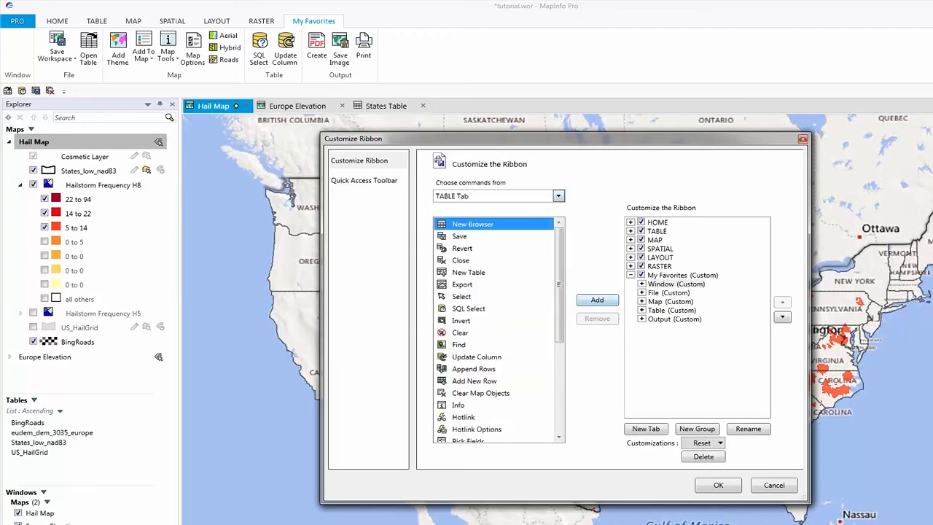
{"action": "left_click", "coordinate": [597, 300]}
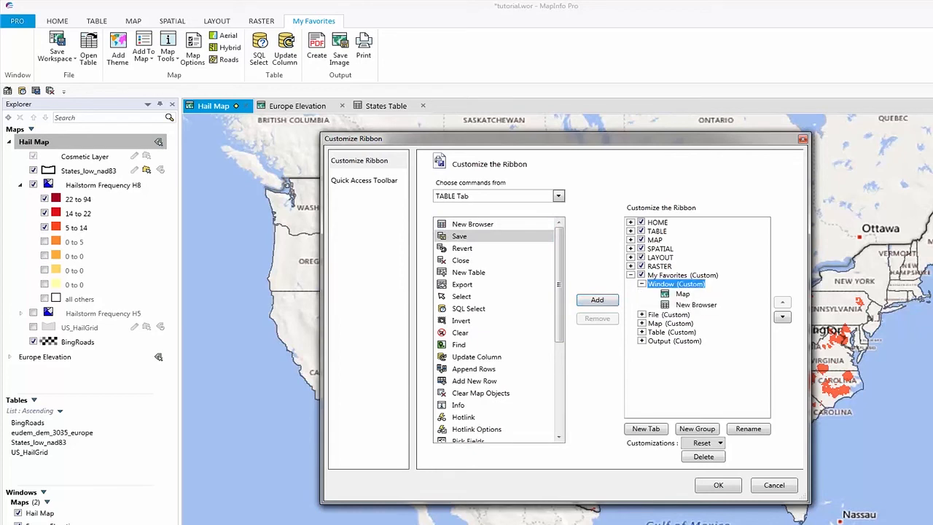
Add New Layout from the LAYOUT Tab commands to the My Favorites Window group and apply the customization
{"action": "left_click", "coordinate": [558, 196]}
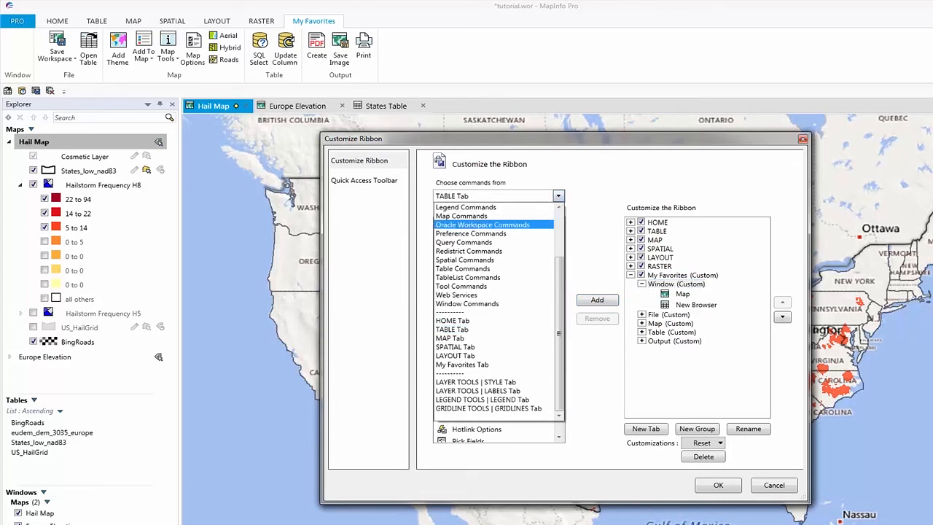
{"action": "left_click", "coordinate": [467, 355]}
{"action": "left_click", "coordinate": [471, 224]}
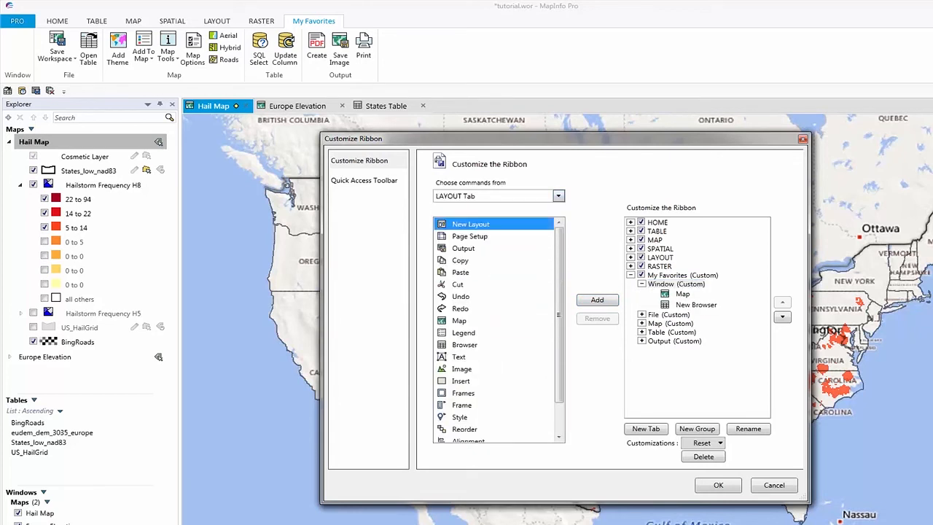
{"action": "left_click", "coordinate": [597, 300]}
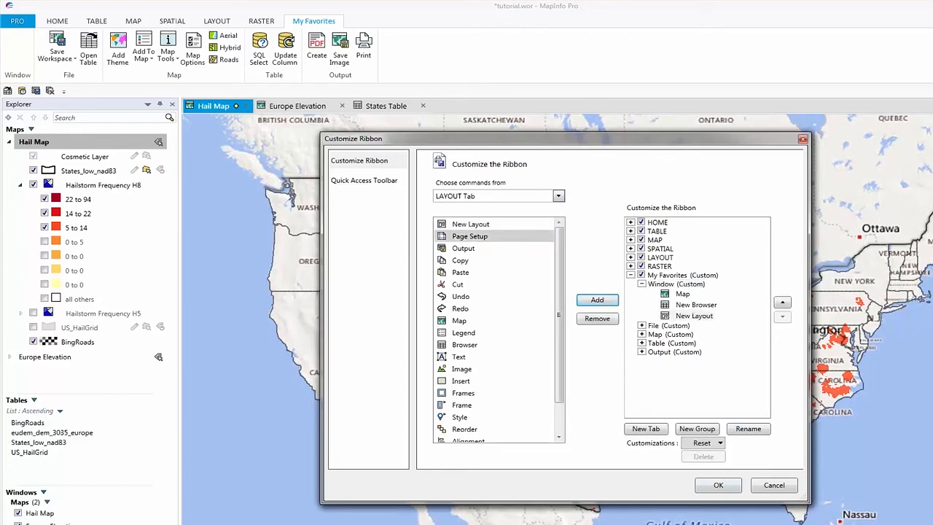
{"action": "left_click", "coordinate": [718, 485]}
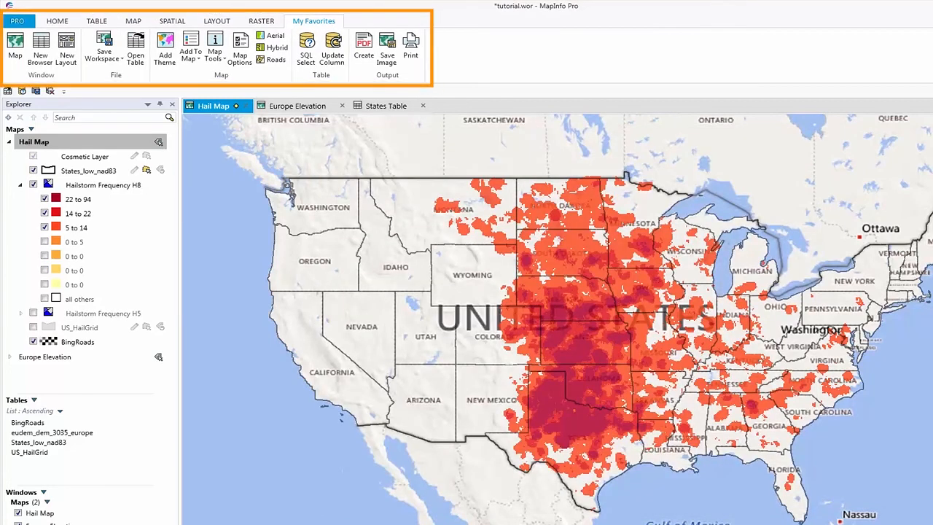